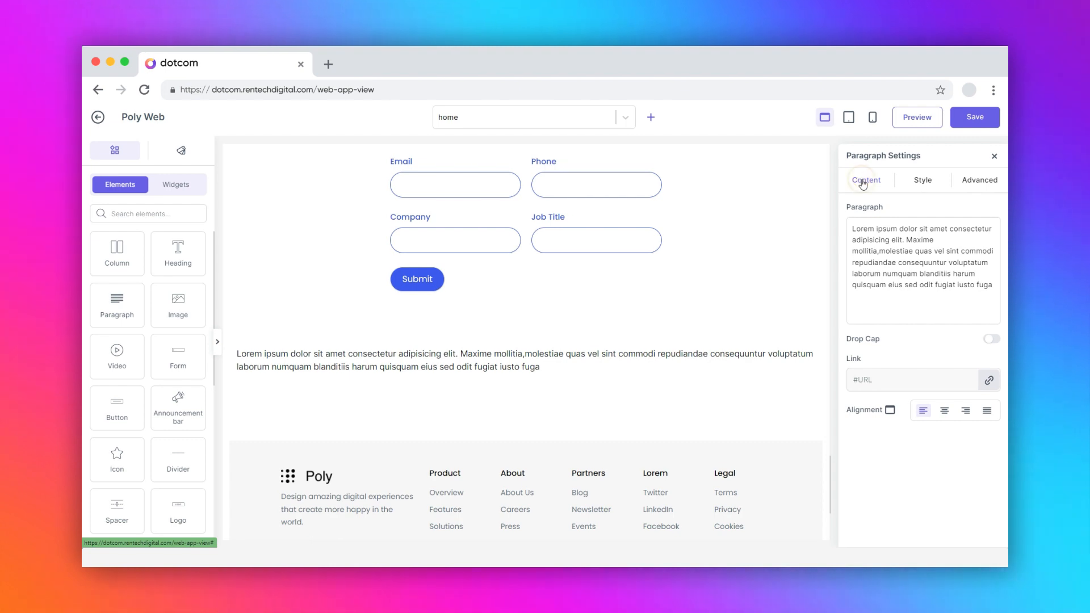
left_click(920, 181)
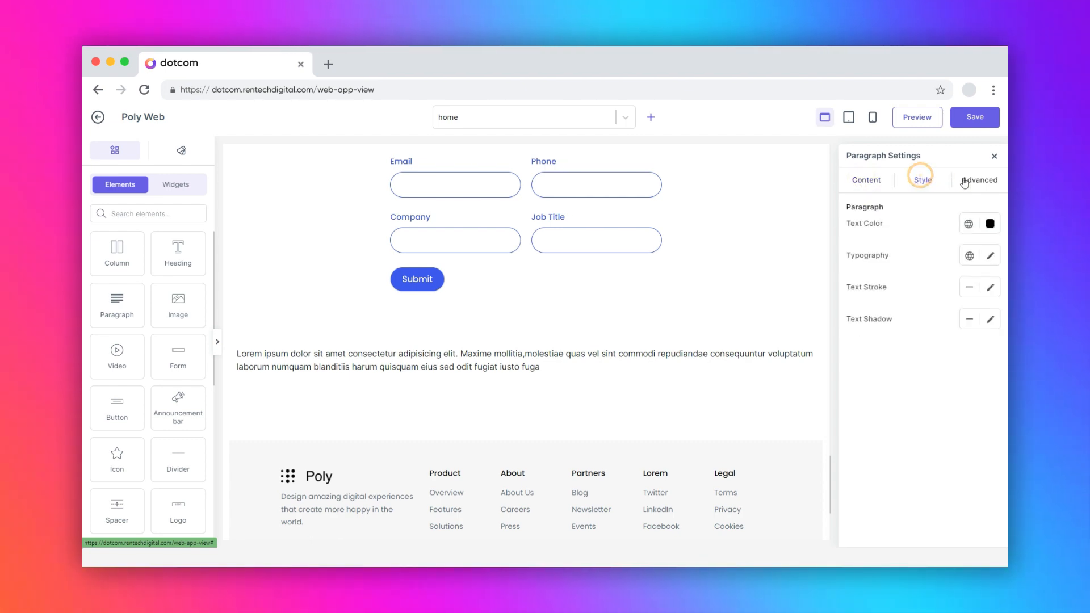
left_click(984, 182)
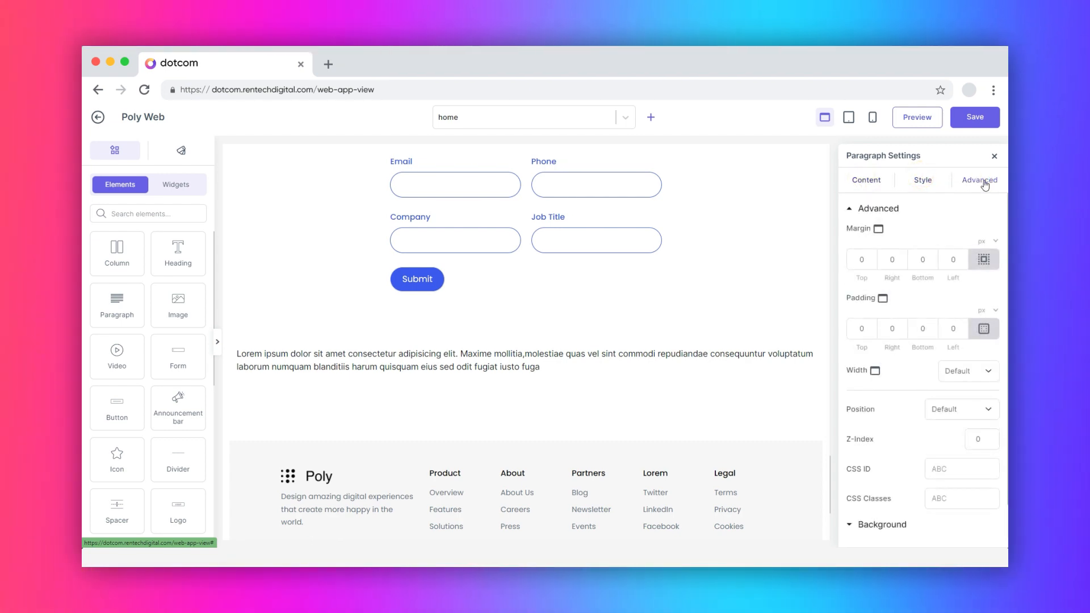
left_click(866, 181)
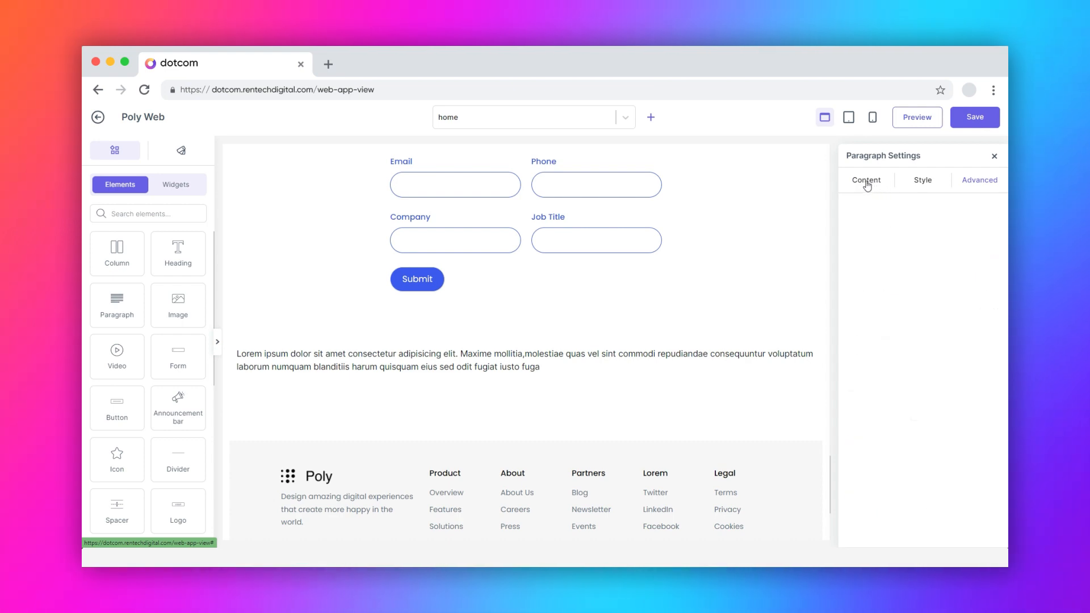
Replace the paragraph's placeholder text with the text on monitoring analytics that begins "Monitor Analytics: Regularly analyze website traffic, user behavior, and conversion rates"
double_click(881, 236)
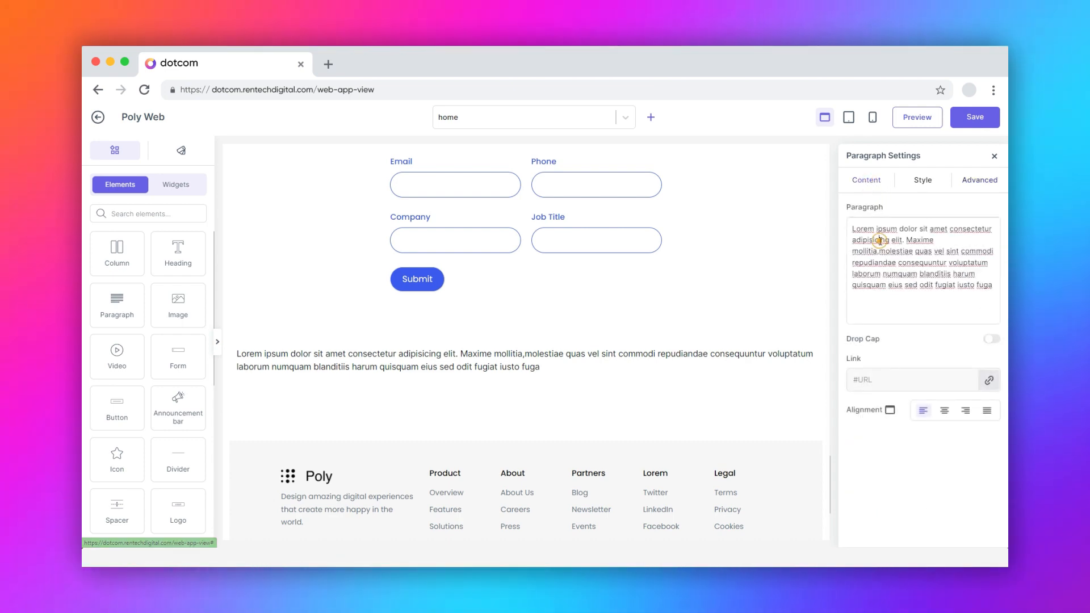
key("ctrl+a")
type("Monitor Analytics: Regularly analyze website traffic, user behavior, and conversion rates using tools like Google Analytics. Understanding user patterns can help you optimize your strategies for better visibility. By implementing these strategies, you can enhance your website's visibility, attract more visitors, and achieve your online goals effectively.")
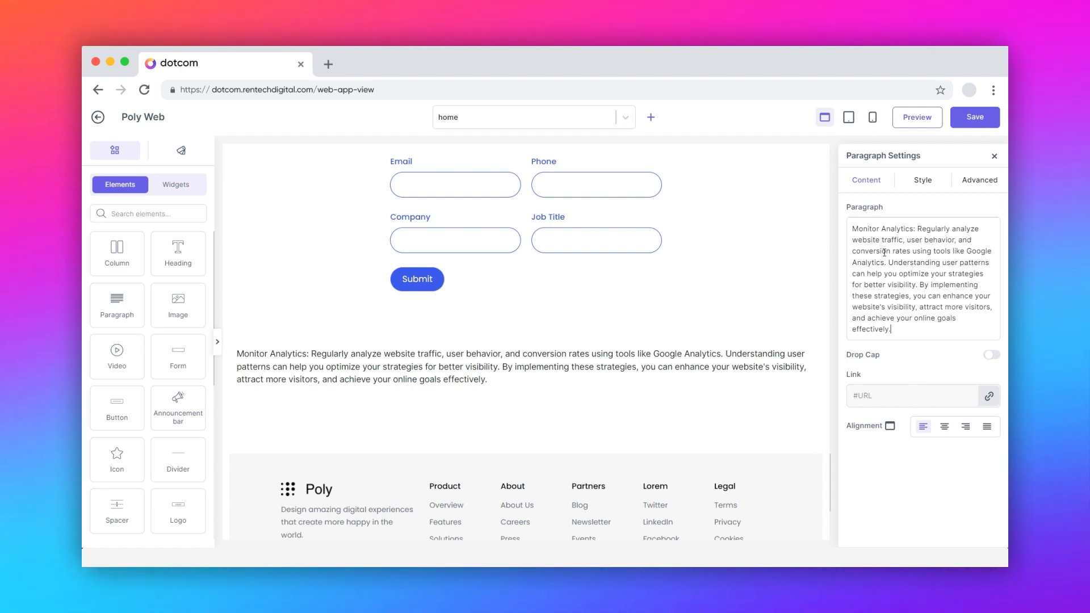
Try a drop cap on the paragraph and switch it off again
left_click(990, 356)
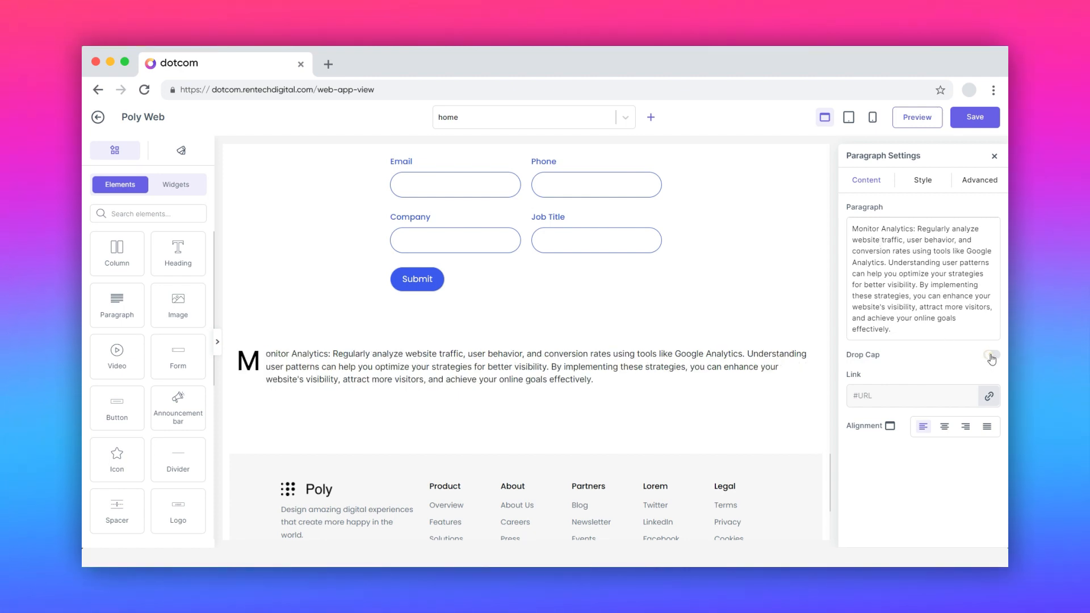
left_click(991, 355)
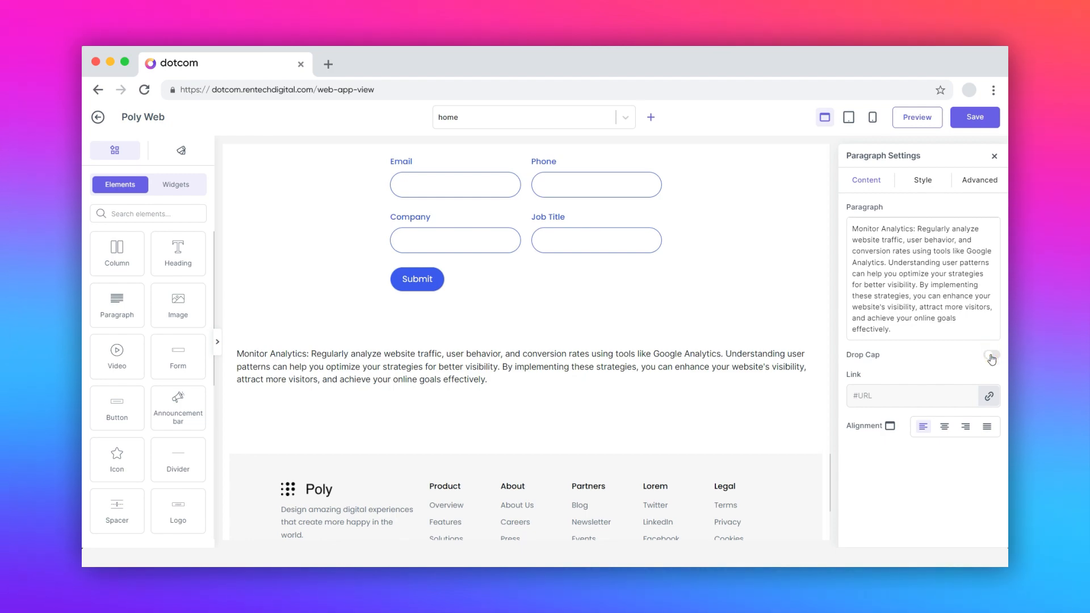
Examine the paragraph's link options for external URL, file download, email and phone number, without adding a link
left_click(988, 397)
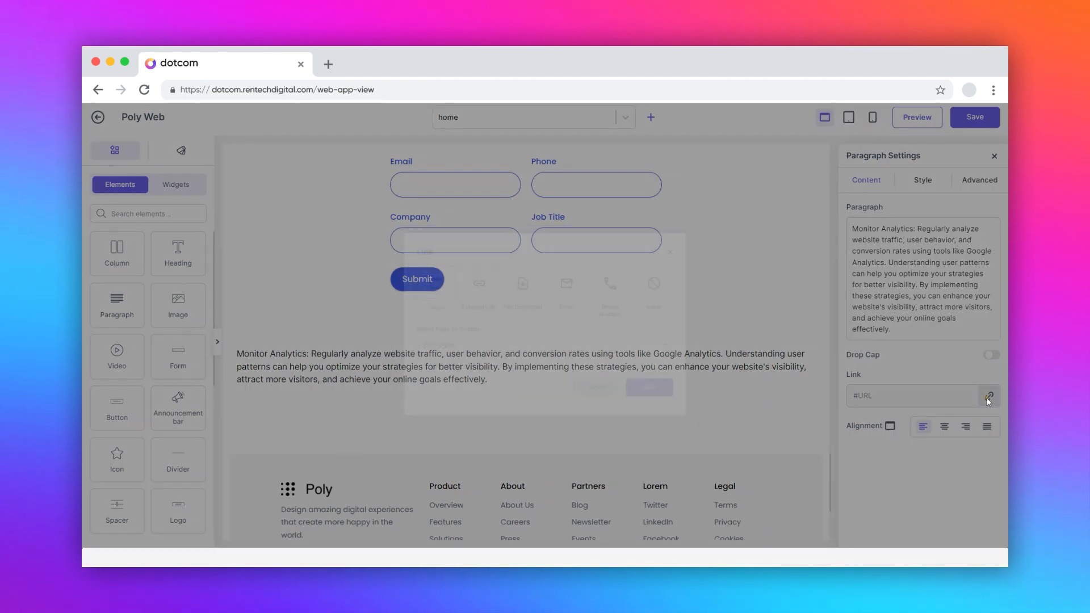
left_click(467, 278)
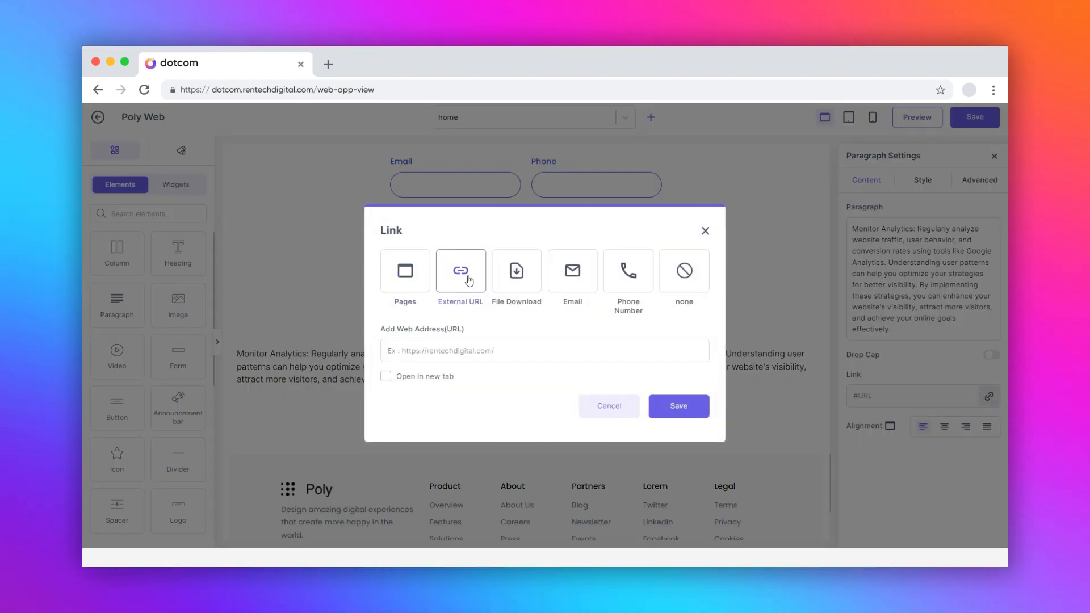
left_click(512, 278)
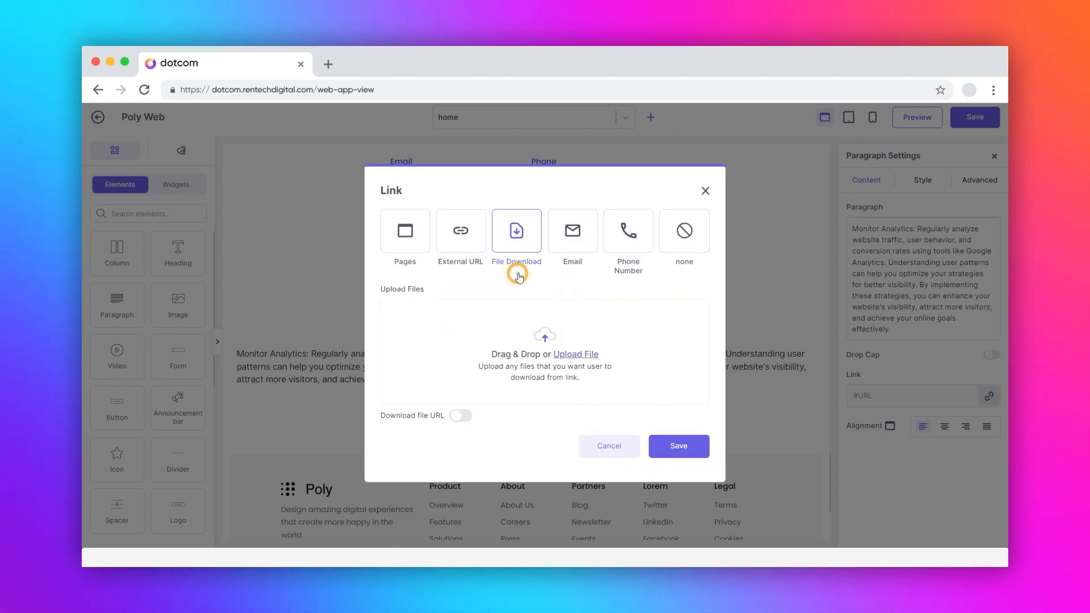
left_click(568, 235)
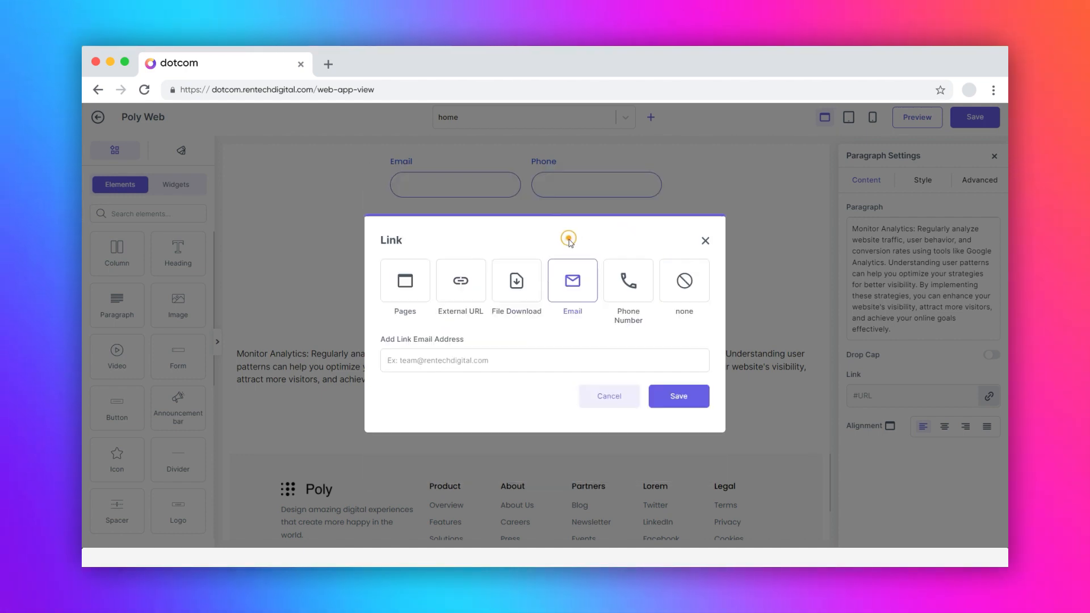
left_click(629, 284)
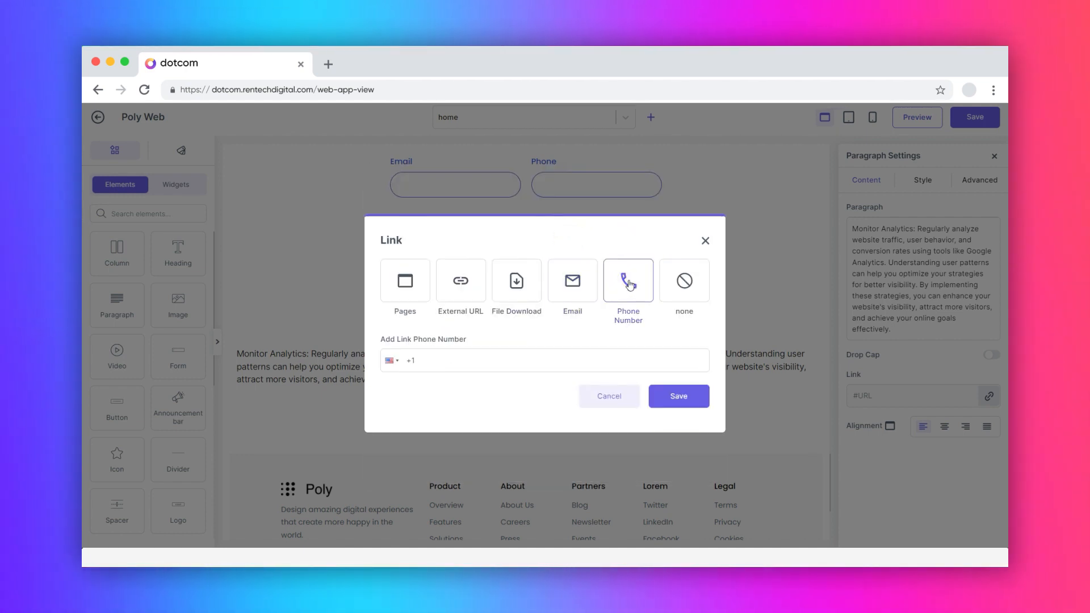
left_click(608, 396)
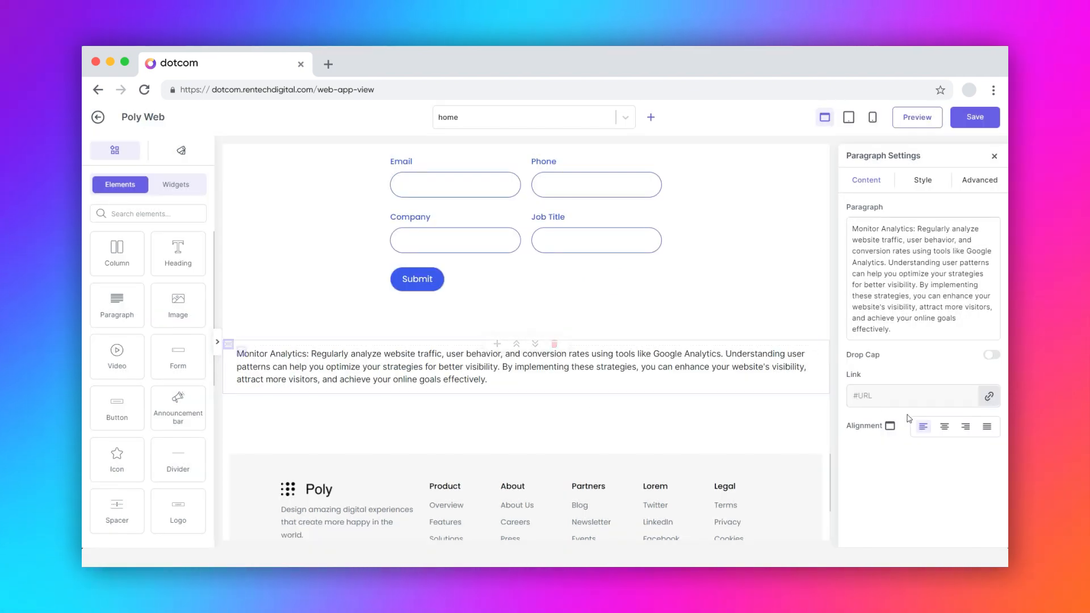
Try centre and right alignment on the paragraph and return it to left alignment
left_click(945, 427)
left_click(969, 429)
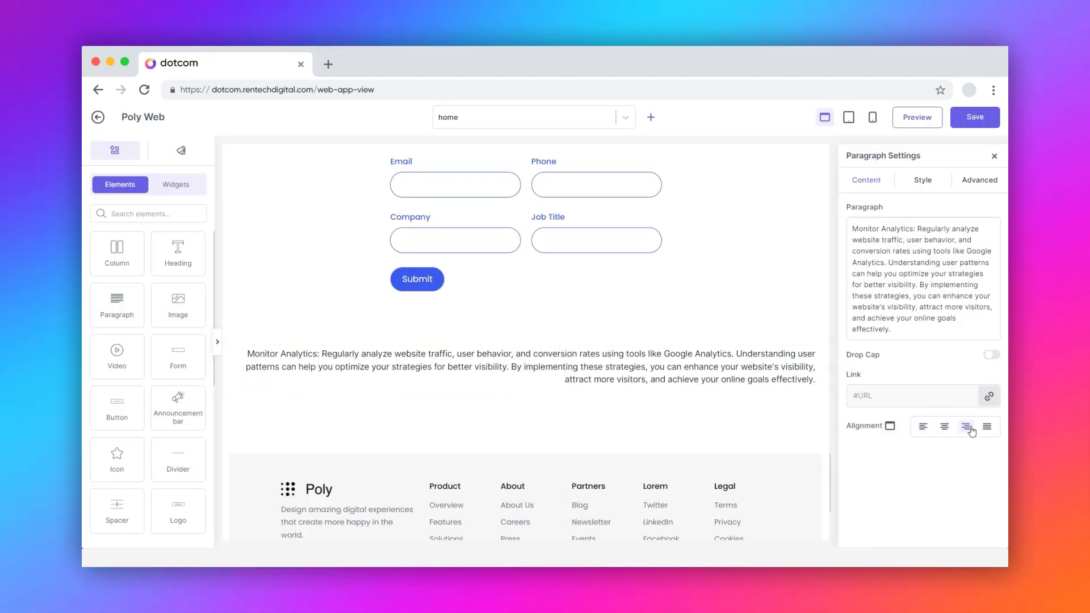
left_click(928, 430)
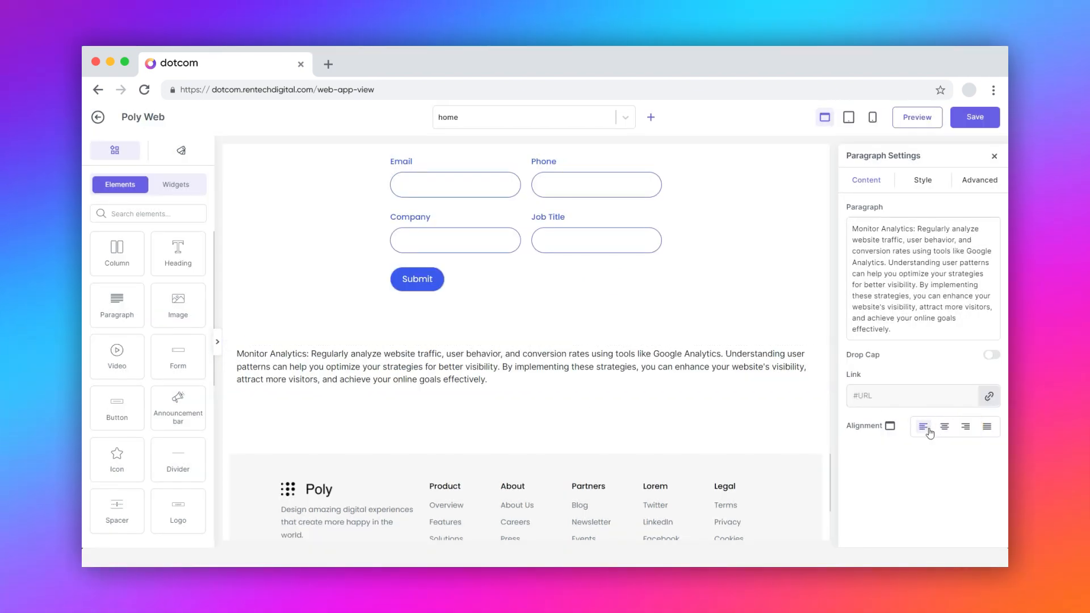
Set the paragraph's text color to dark gray, RGB 61, 61, 61
left_click(922, 181)
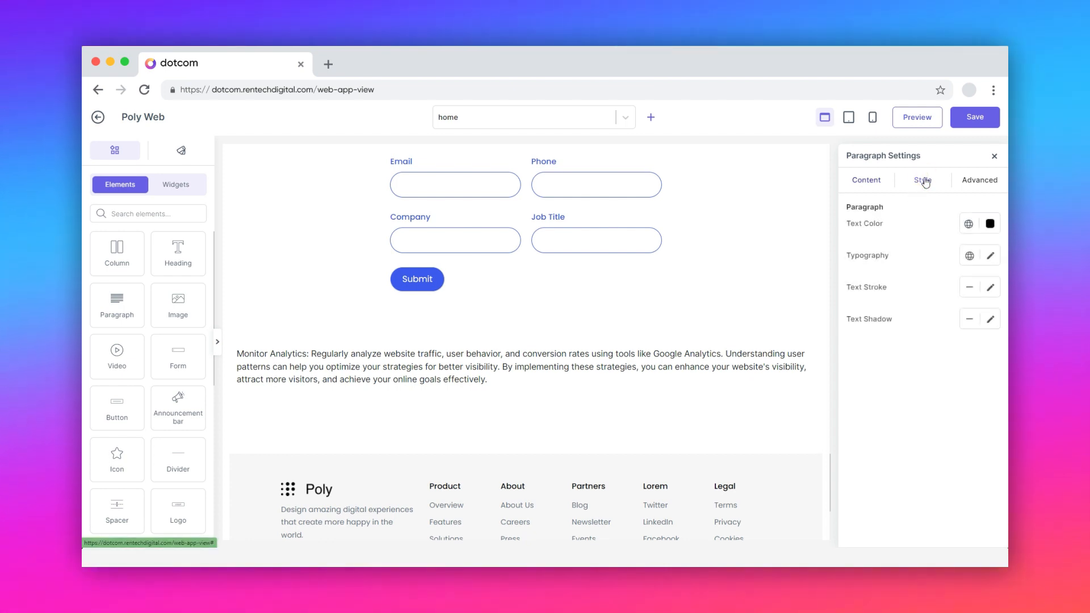
left_click(989, 223)
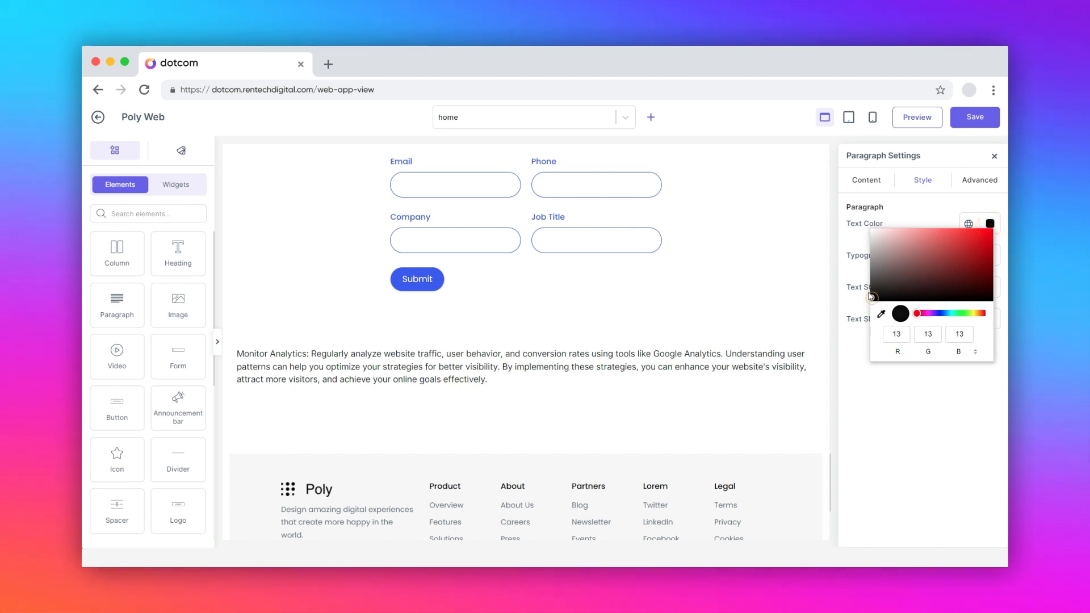
left_click_drag(870, 296, 867, 289)
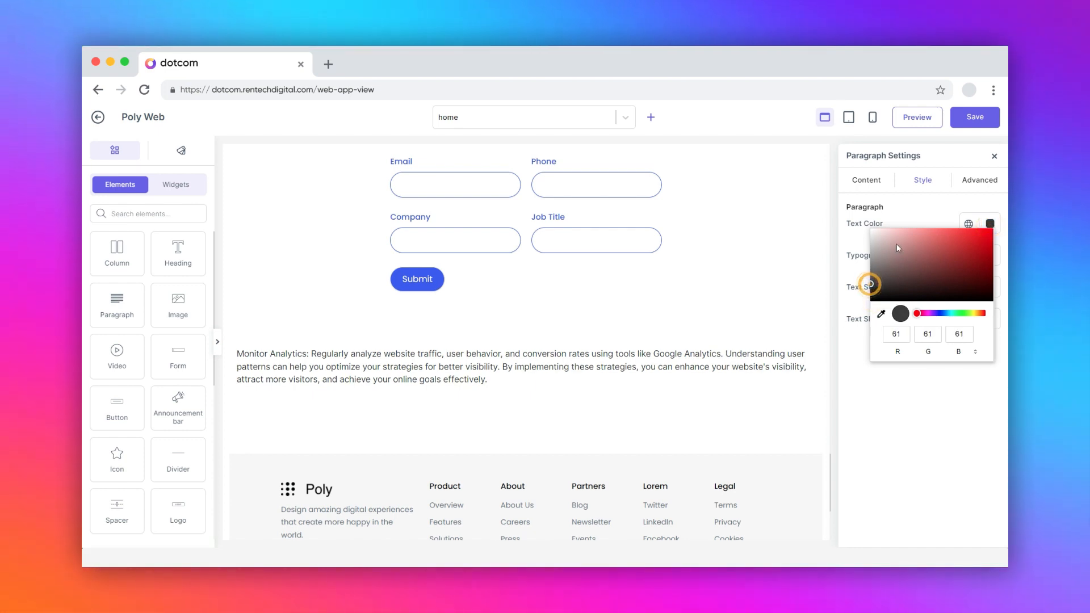
left_click(916, 218)
Set the paragraph's font size to 20 px in its typography settings
left_click(990, 256)
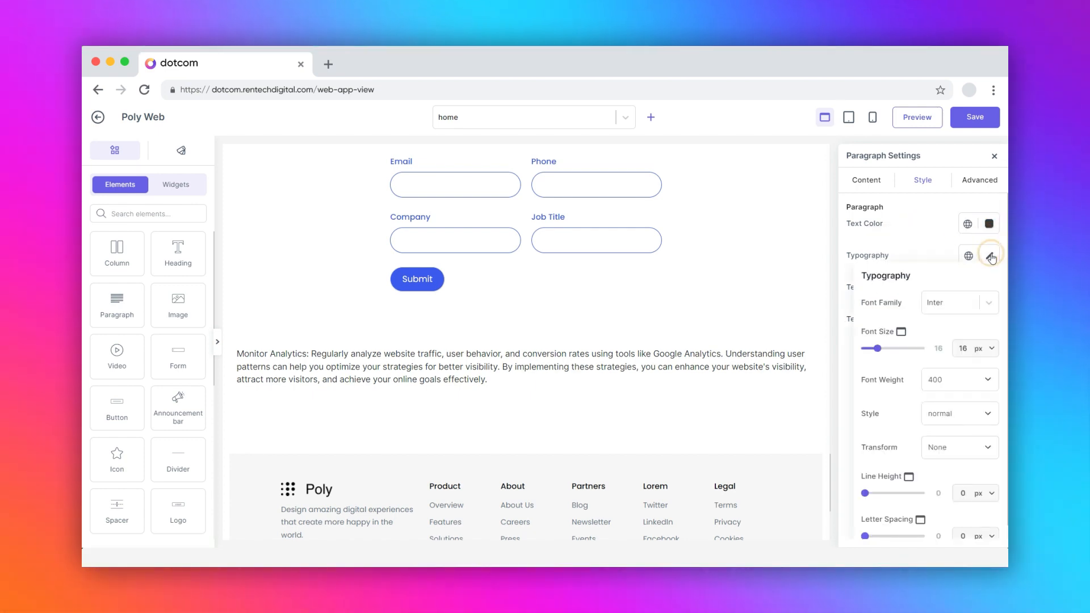
left_click_drag(879, 352, 881, 349)
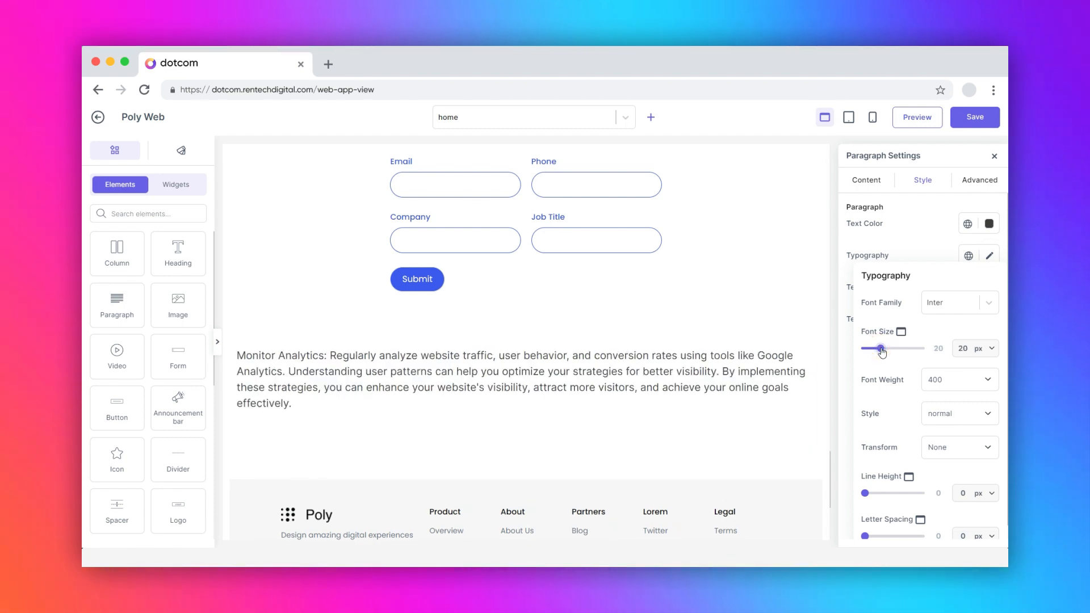
left_click(945, 256)
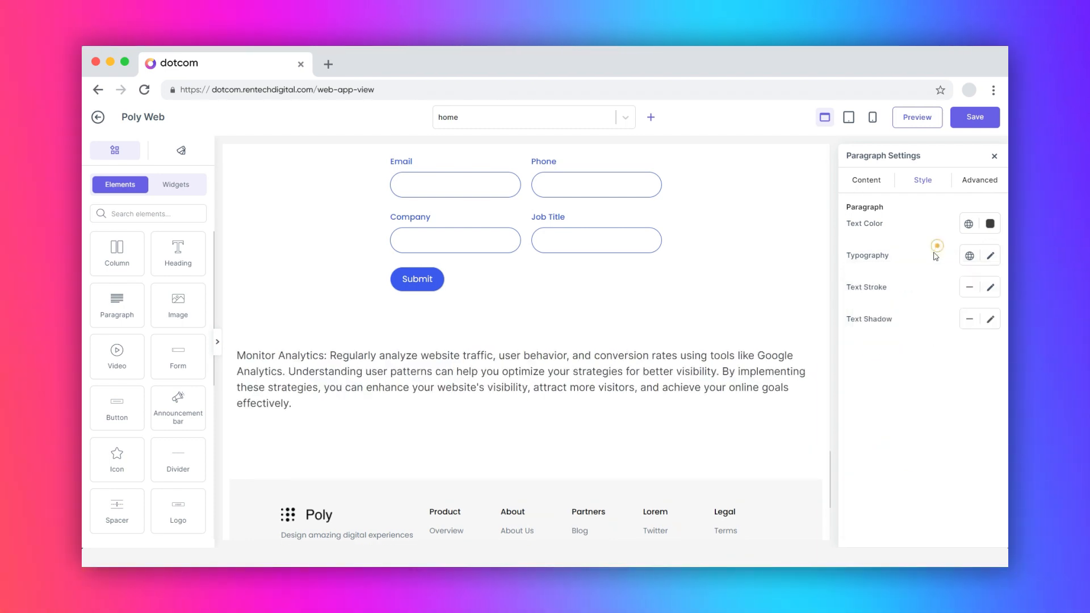
Examine the paragraph's text stroke settings
left_click(990, 287)
mouse_move(853, 343)
left_mouse_down()
mouse_move(871, 344)
mouse_move(808, 345)
left_mouse_up()
left_click(895, 270)
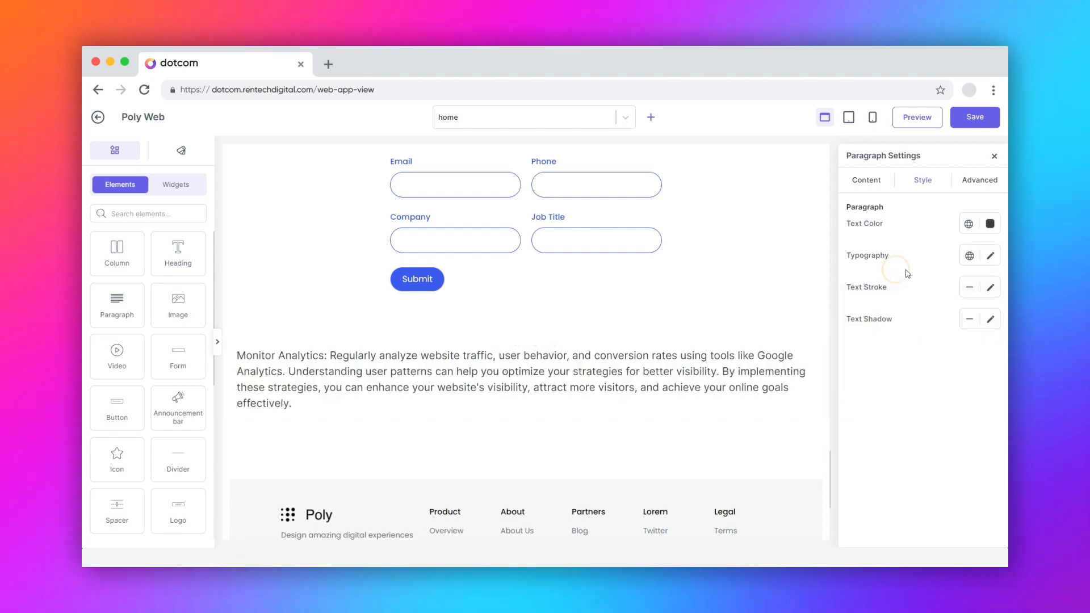
Set the paragraph's margin to 10 px and its padding to 5 px on all four sides
left_click(982, 178)
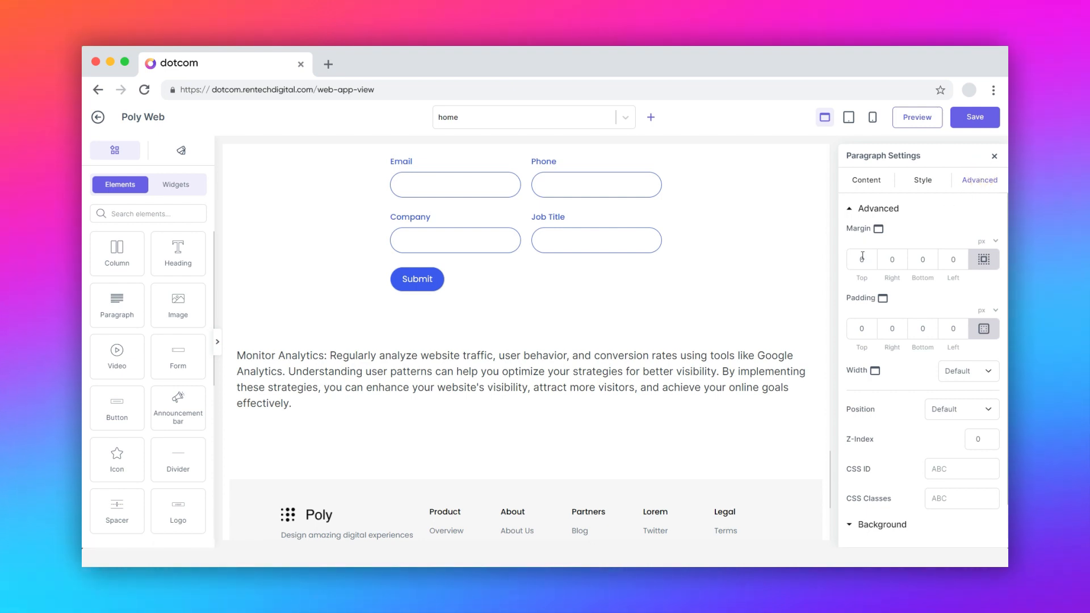
type("10")
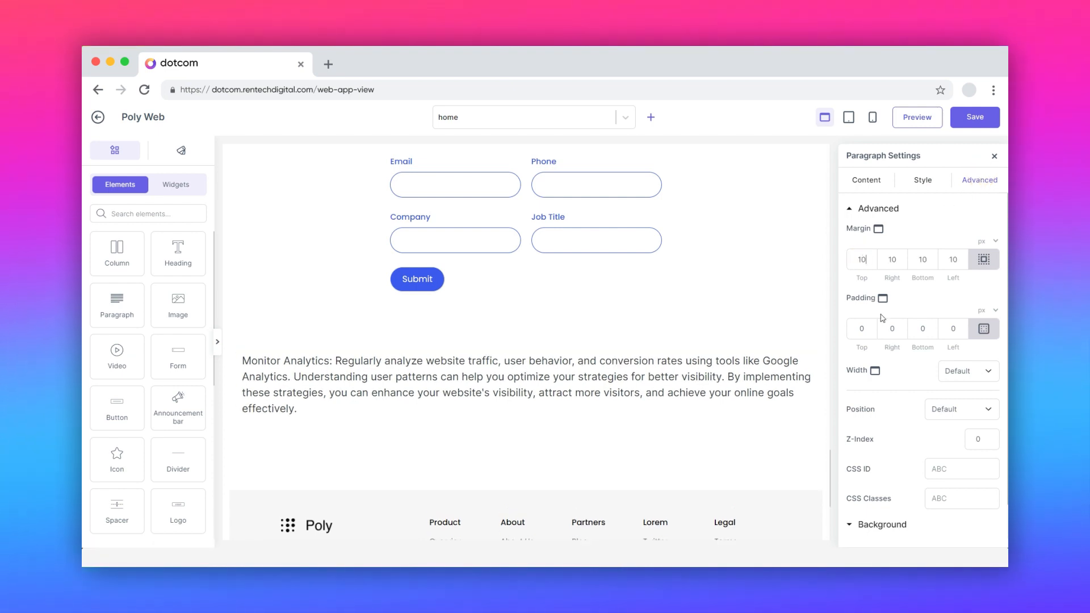
left_click(886, 330)
type("5")
Examine the paragraph's width and position choices and its Z-Index, CSS ID and CSS Classes settings
left_click(952, 376)
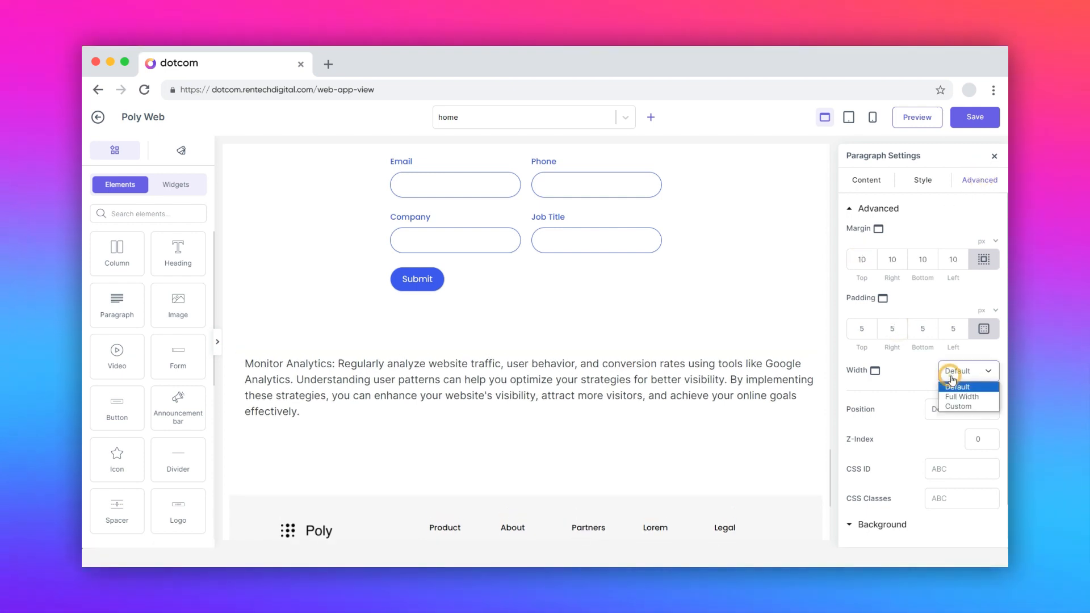
left_click(930, 410)
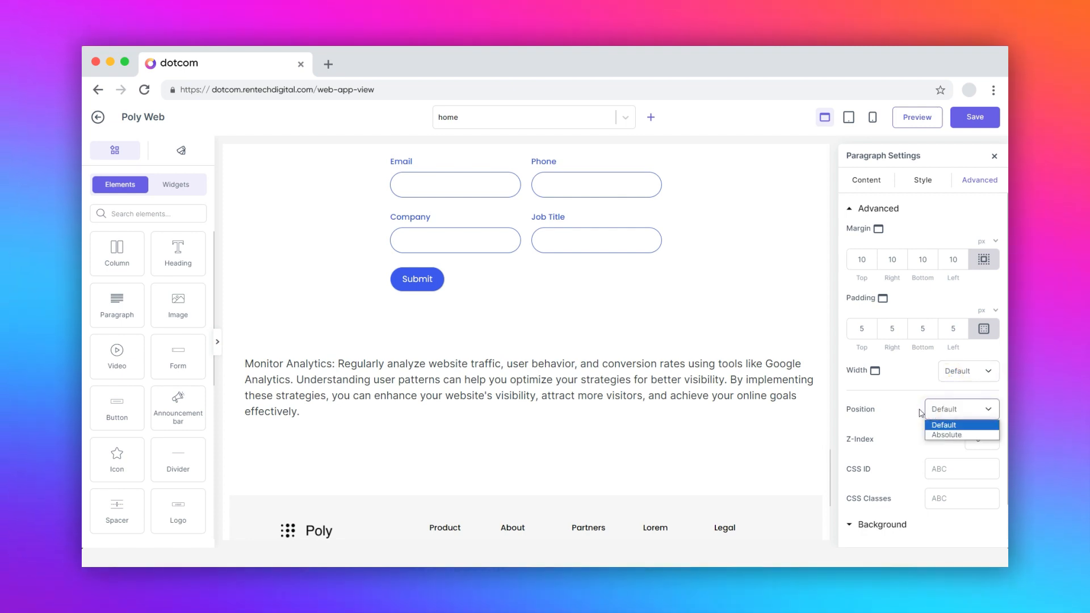
left_click(906, 411)
left_click(971, 438)
scroll(937, 437, "down", 1)
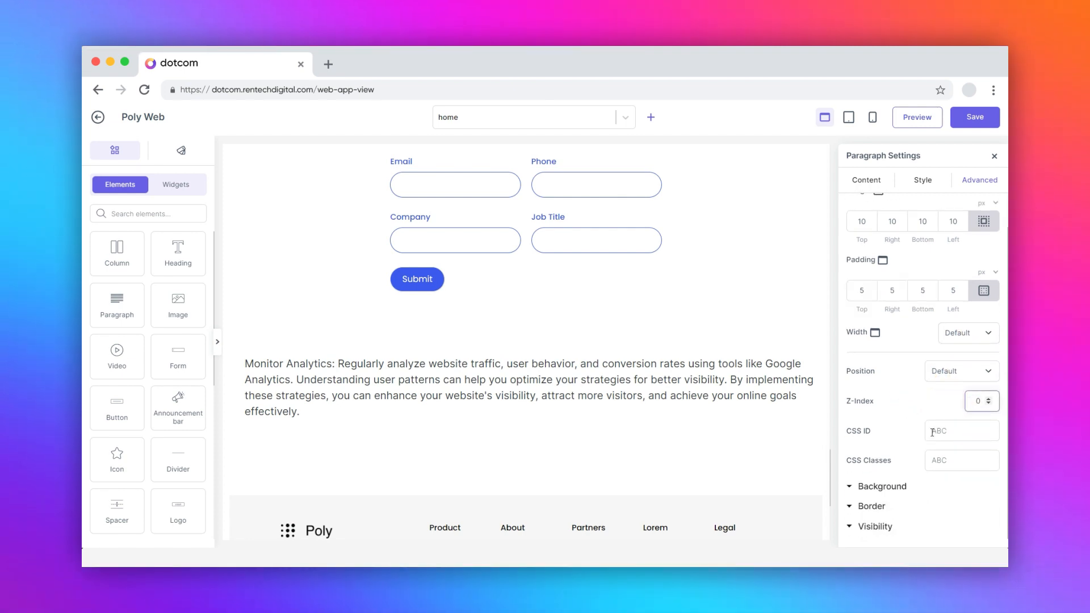
left_click(931, 433)
left_click(938, 460)
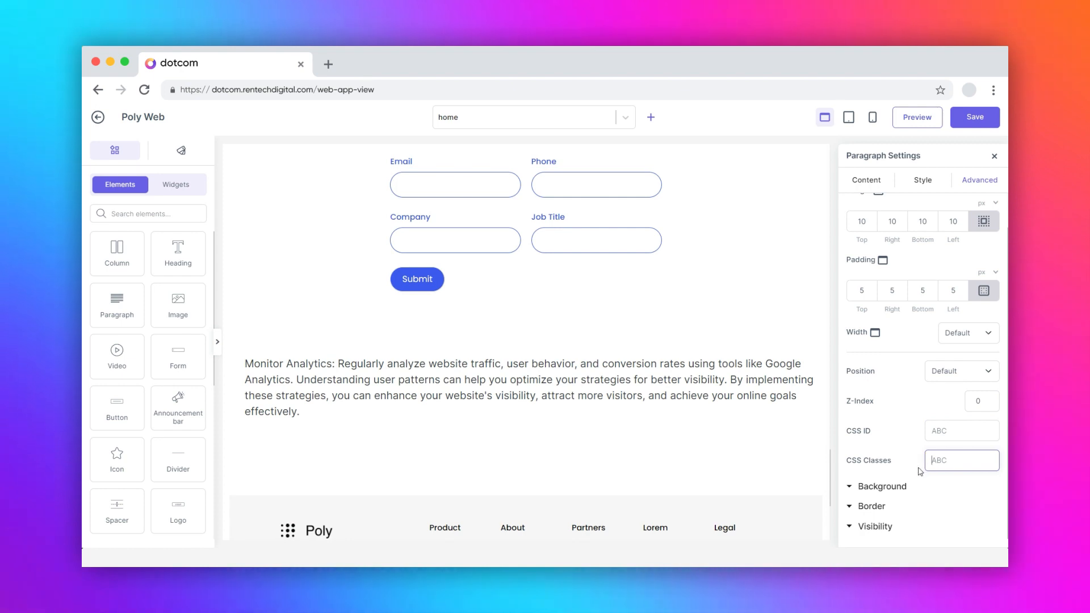
Examine the paragraph's background settings for the normal and hover states, including type, color and radius
left_click(870, 486)
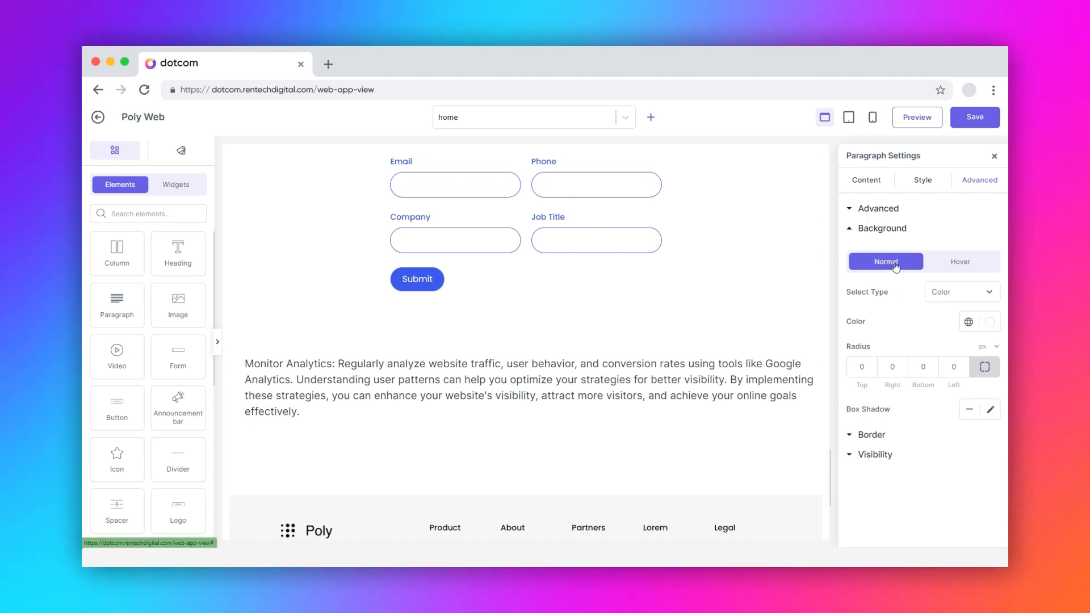
left_click(966, 265)
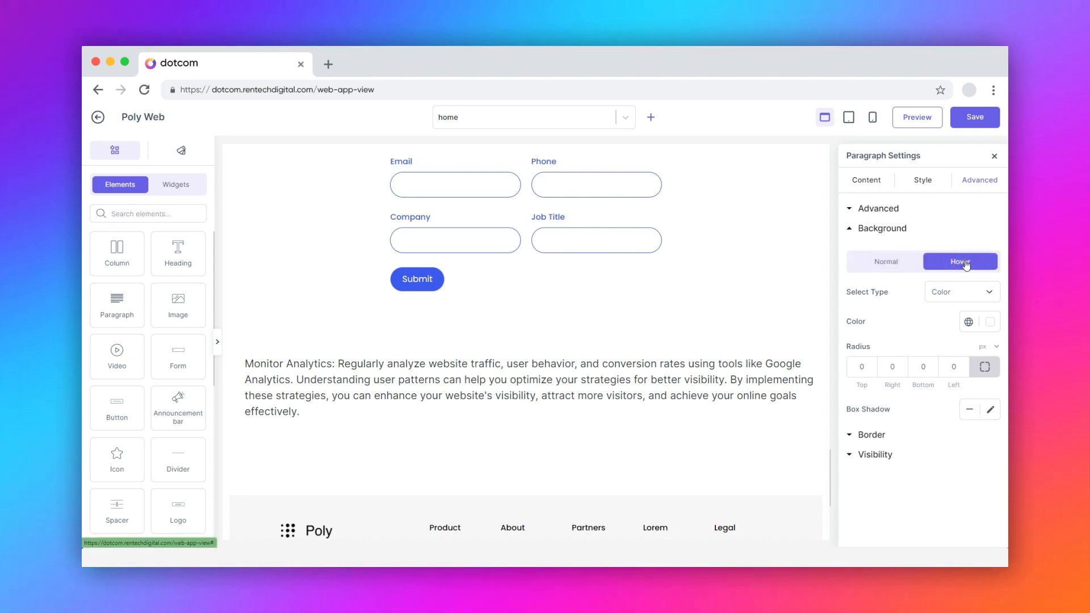
left_click(885, 262)
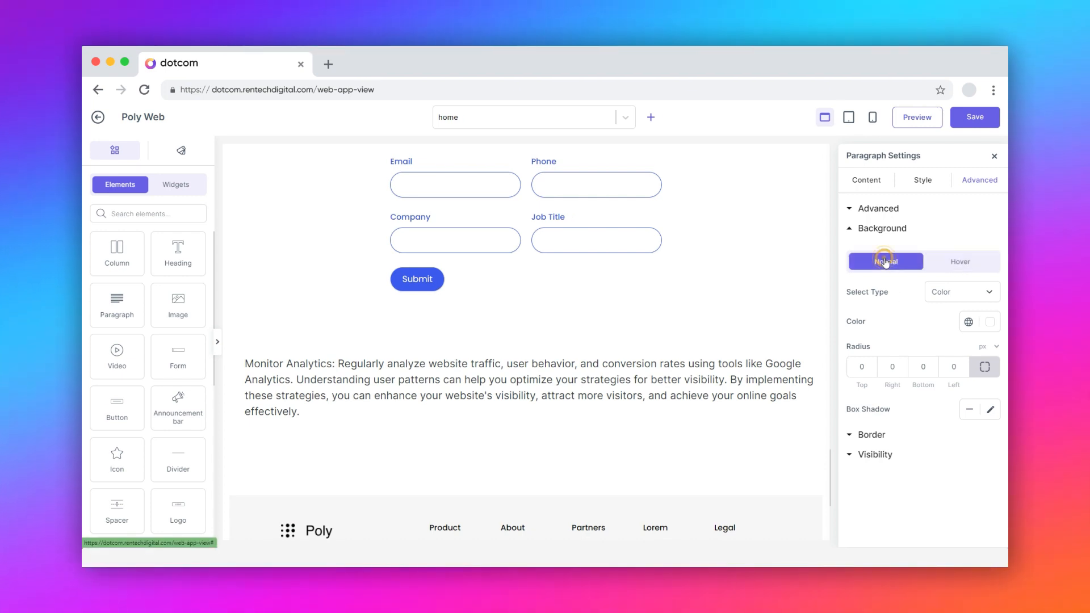
left_click(942, 288)
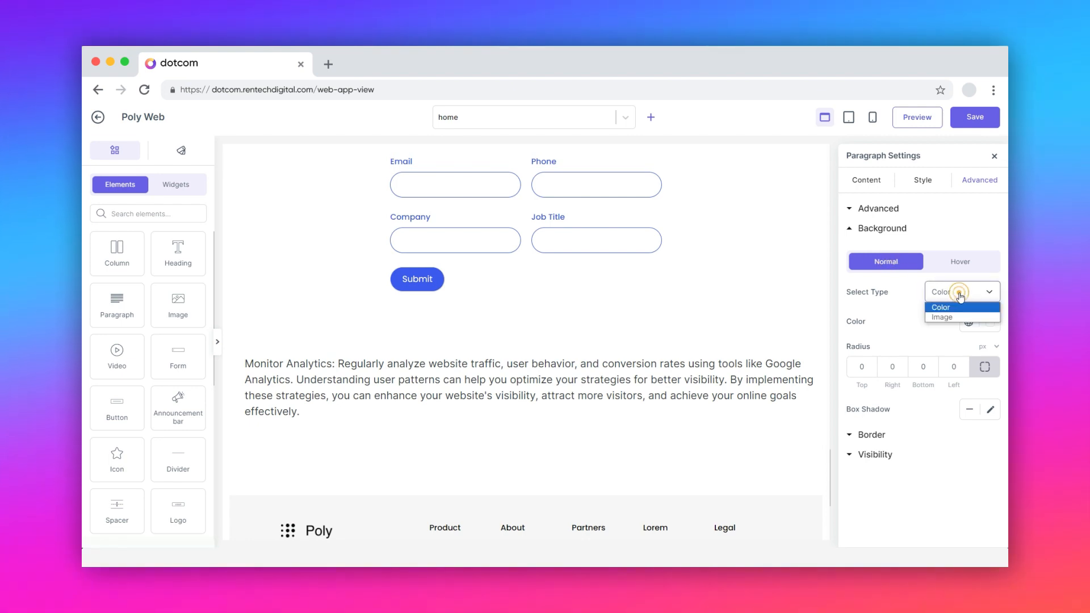
left_click(937, 307)
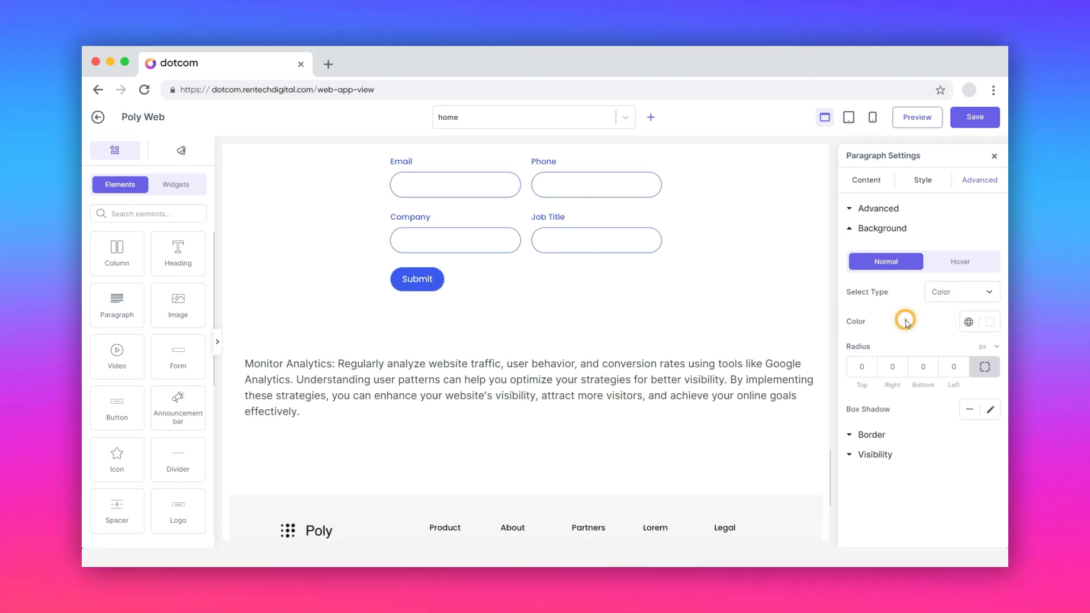
left_click(988, 324)
left_click(940, 315)
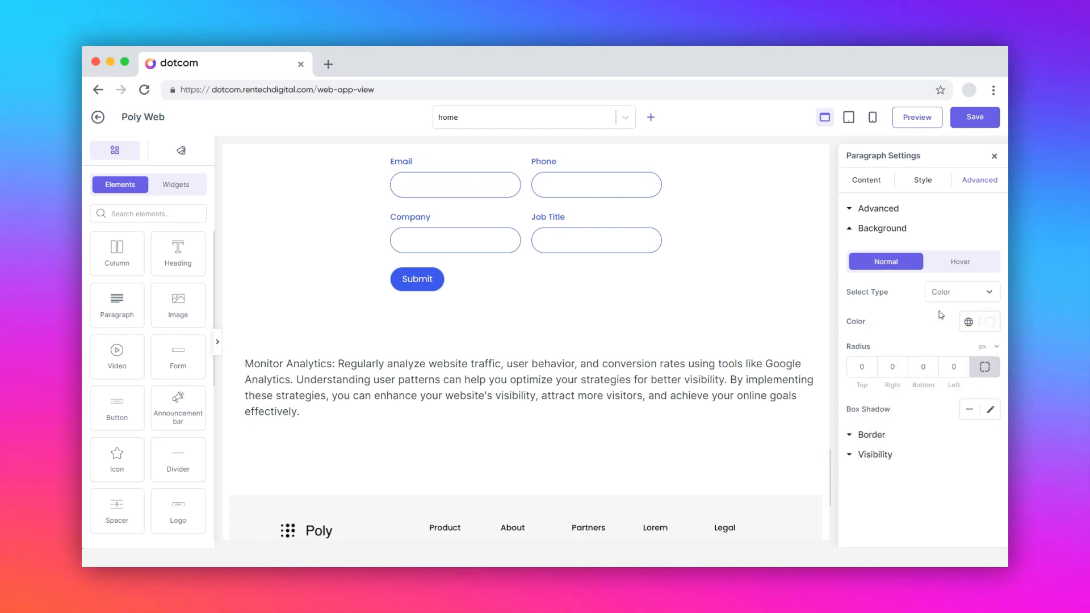
left_click(859, 368)
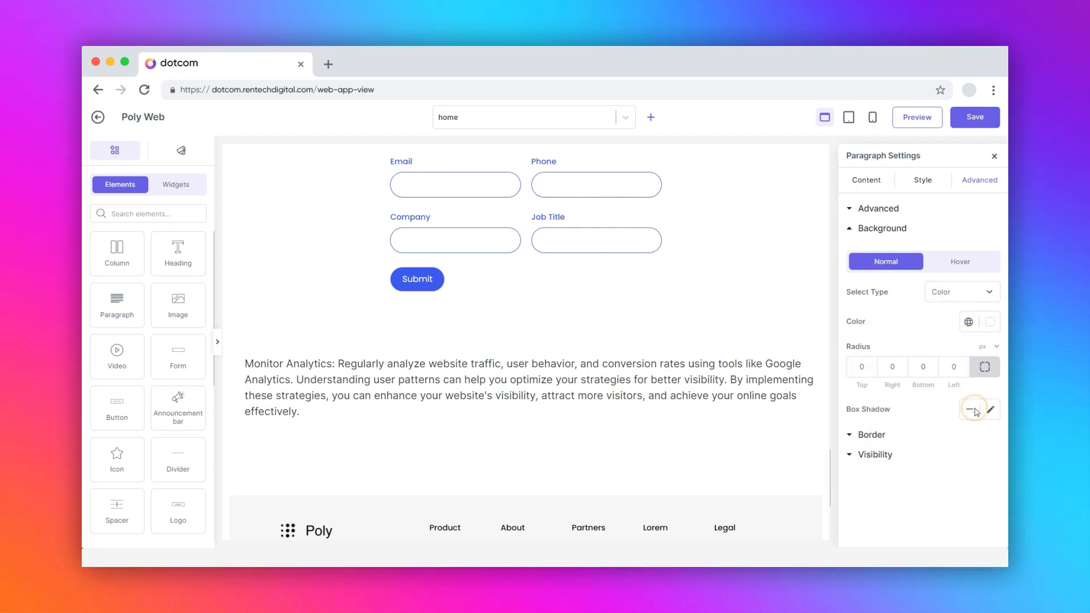
Examine the paragraph's hover background and its border type, color and width for the hover and normal states
left_click(971, 264)
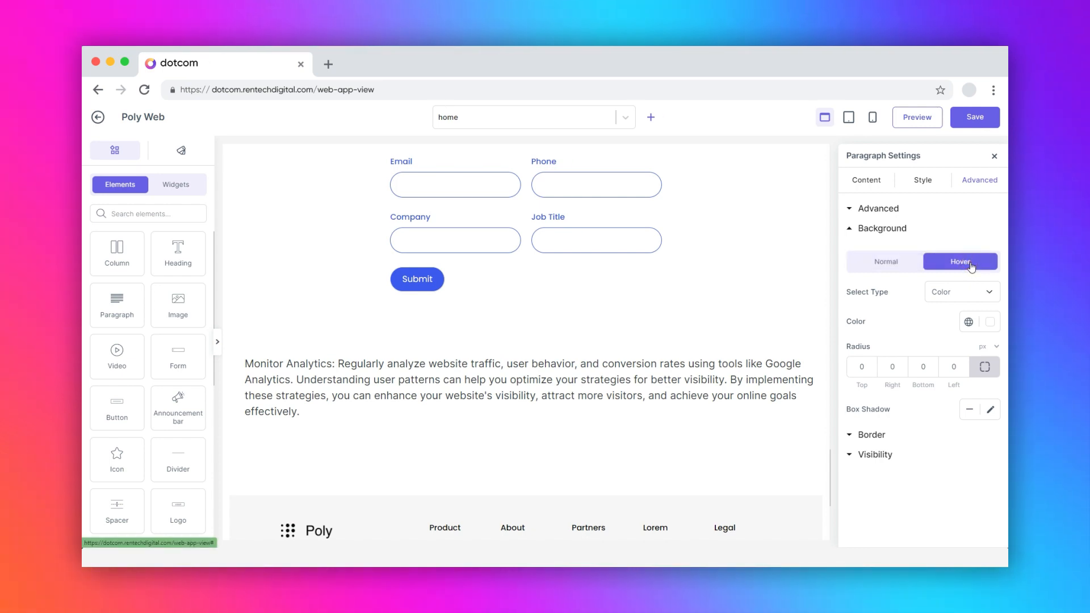
left_click(870, 436)
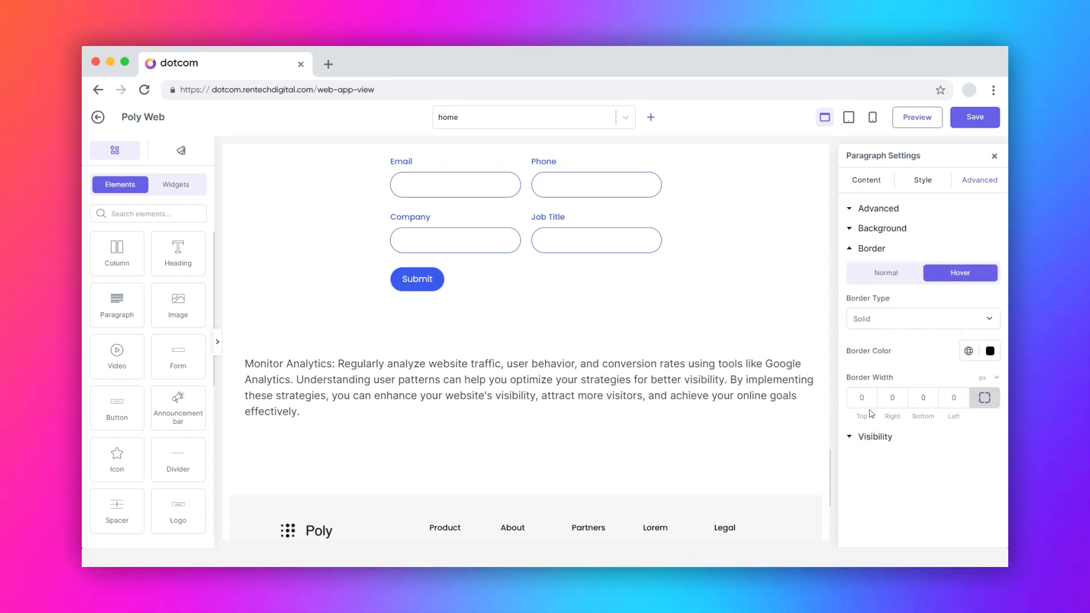
left_click(877, 318)
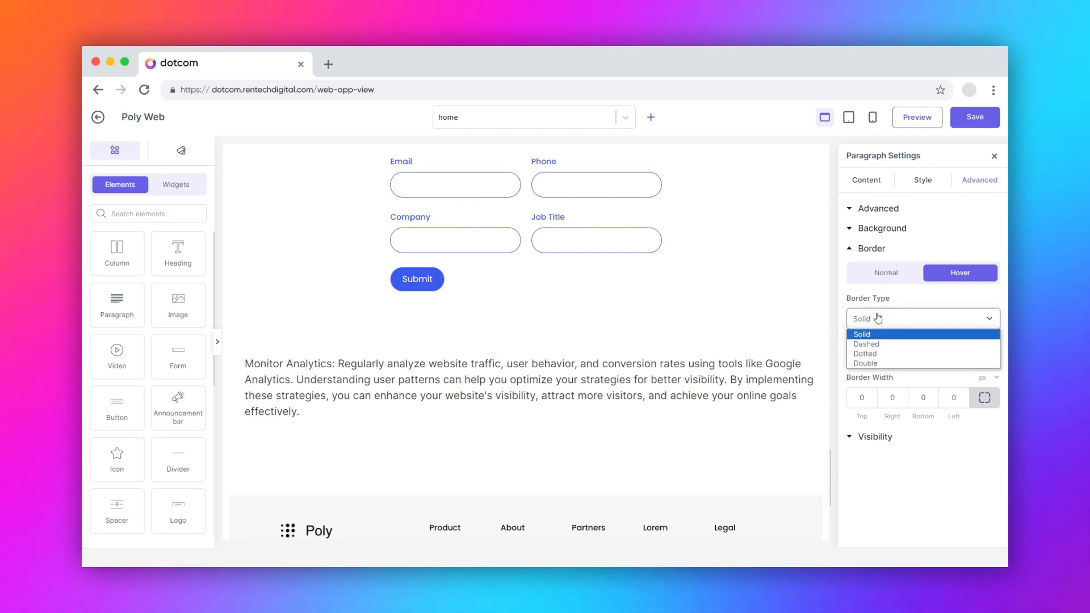
left_click(877, 316)
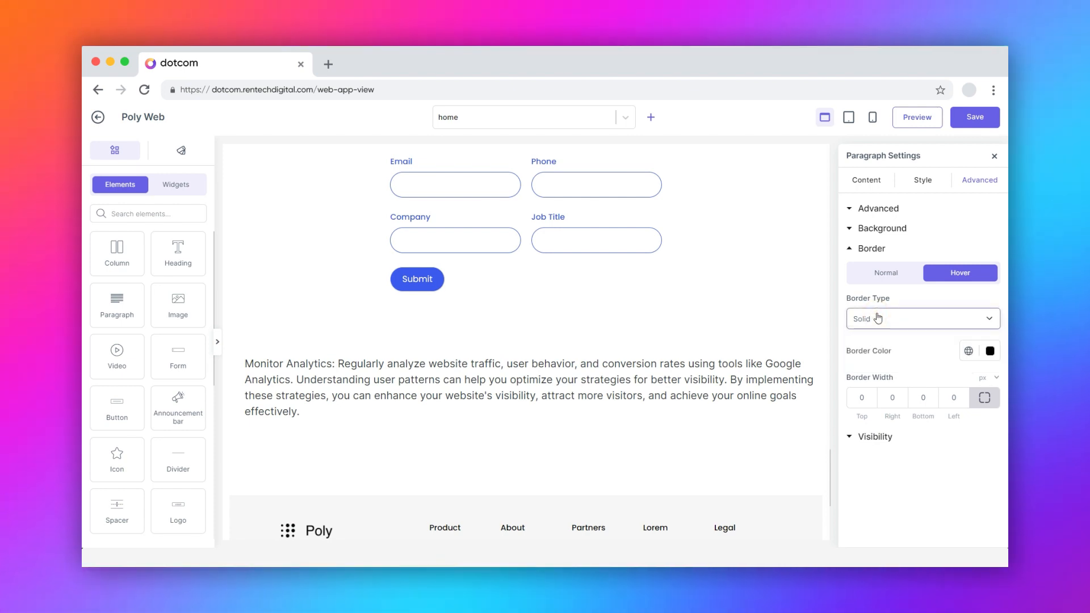
left_click(990, 351)
left_click(933, 343)
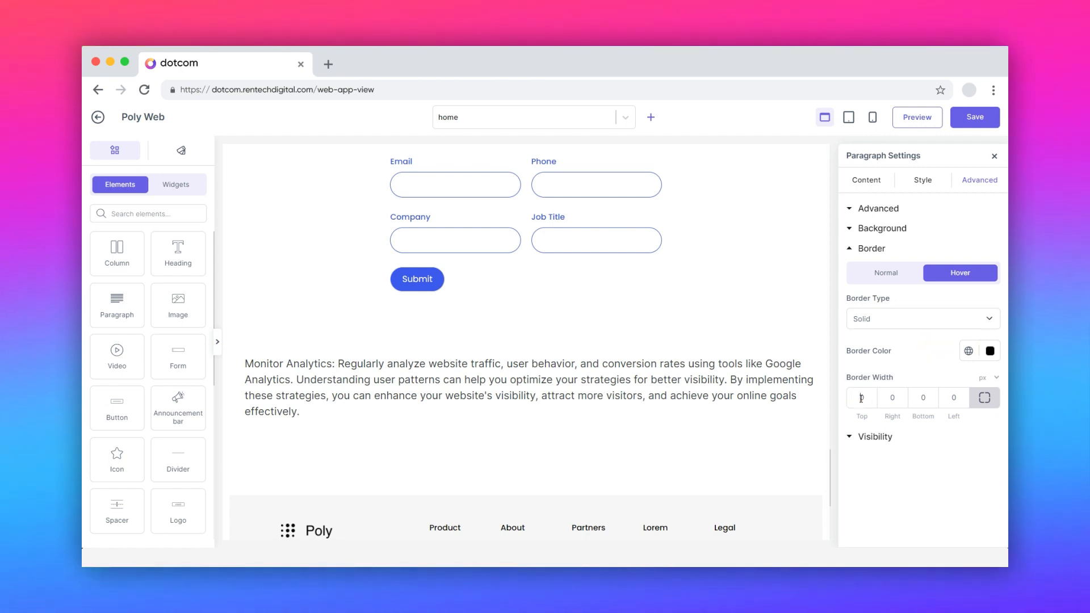
left_click(881, 271)
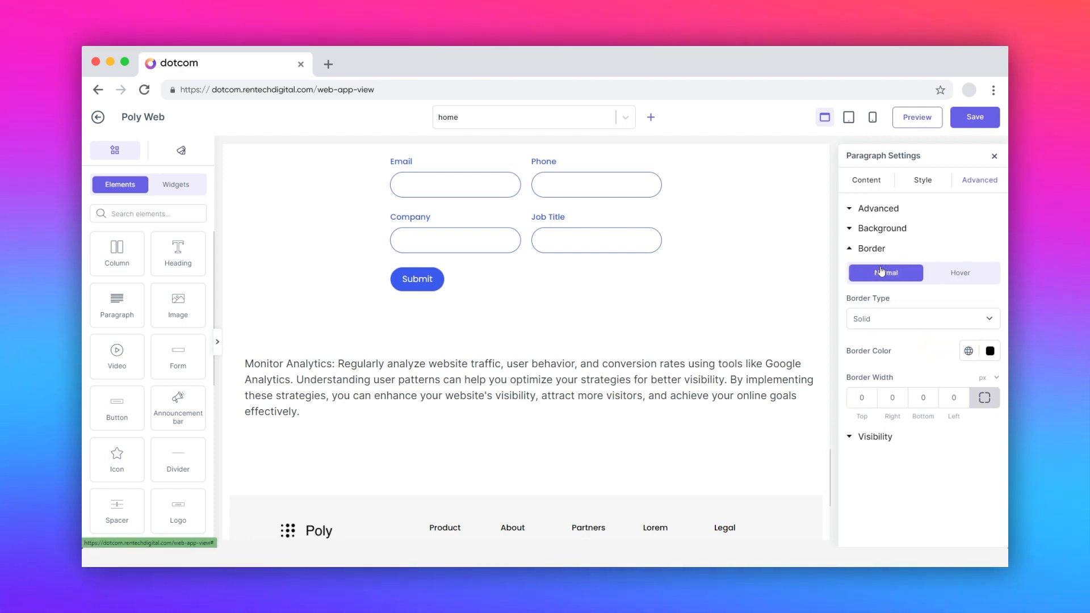
Try hiding the paragraph on desktop, and switch that visibility option back off
left_click(870, 440)
left_click(991, 315)
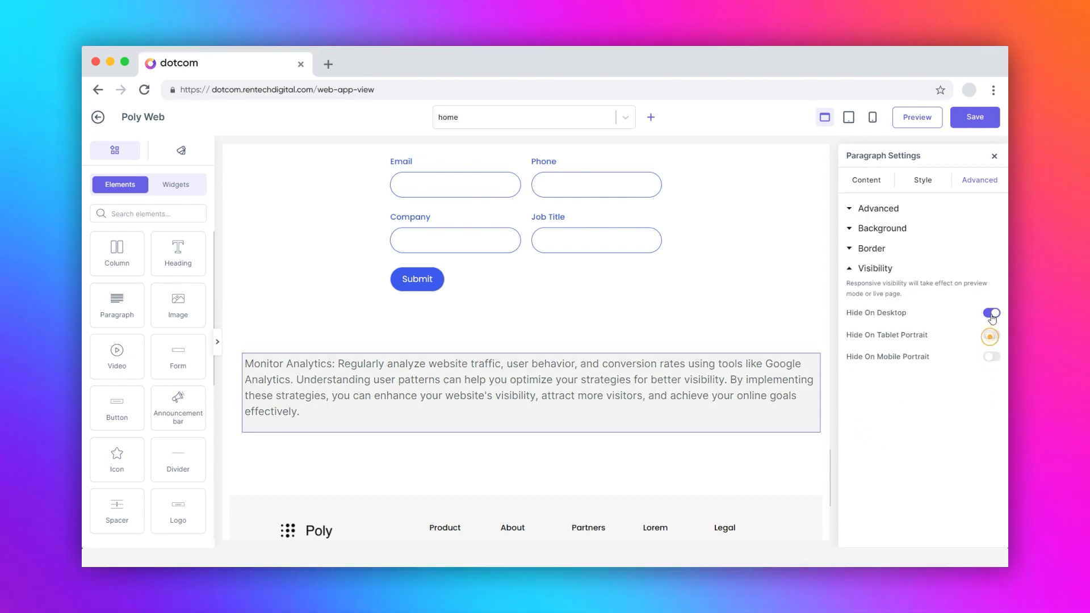
left_click(992, 314)
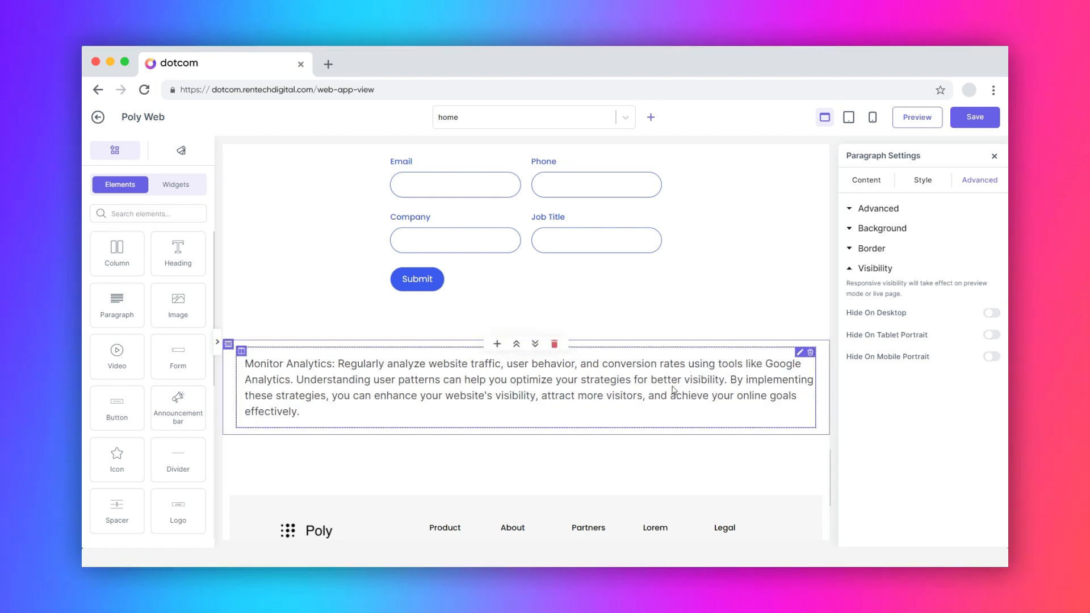
Give the column containing the paragraph a custom width of 100% and a column gap of 0 px
left_click(241, 351)
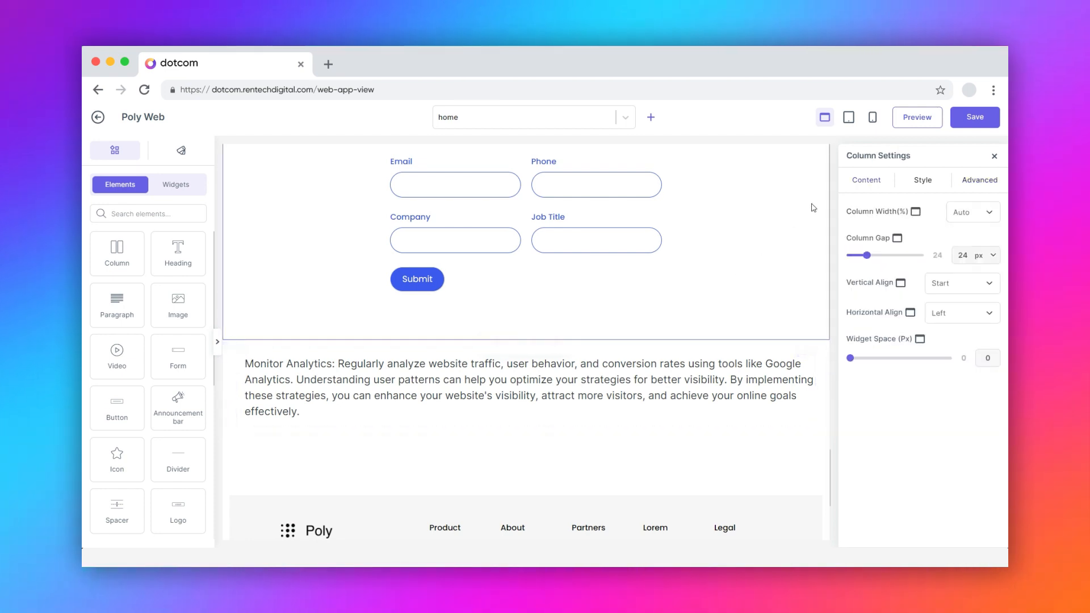
left_click(865, 179)
left_click(964, 212)
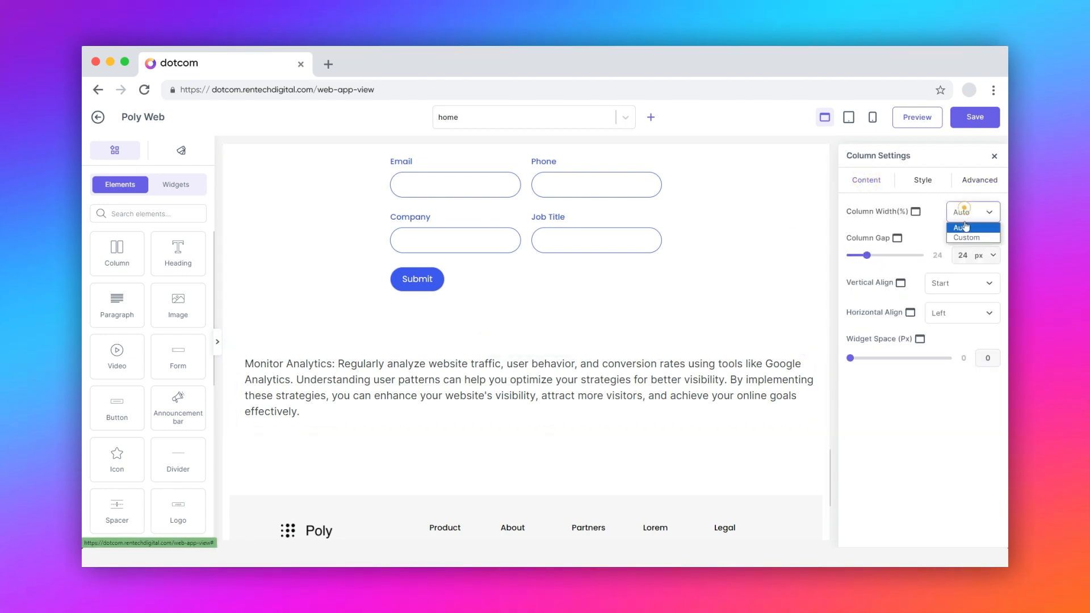
left_click(963, 238)
mouse_move(920, 244)
left_mouse_down()
mouse_move(885, 240)
mouse_move(920, 240)
left_mouse_up()
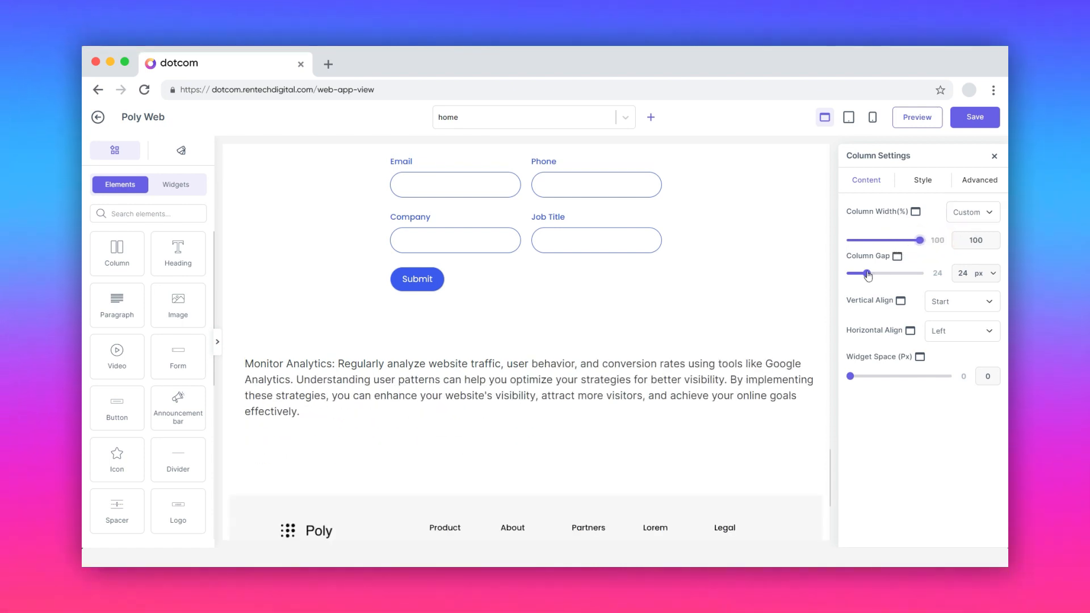
left_click_drag(867, 273, 840, 277)
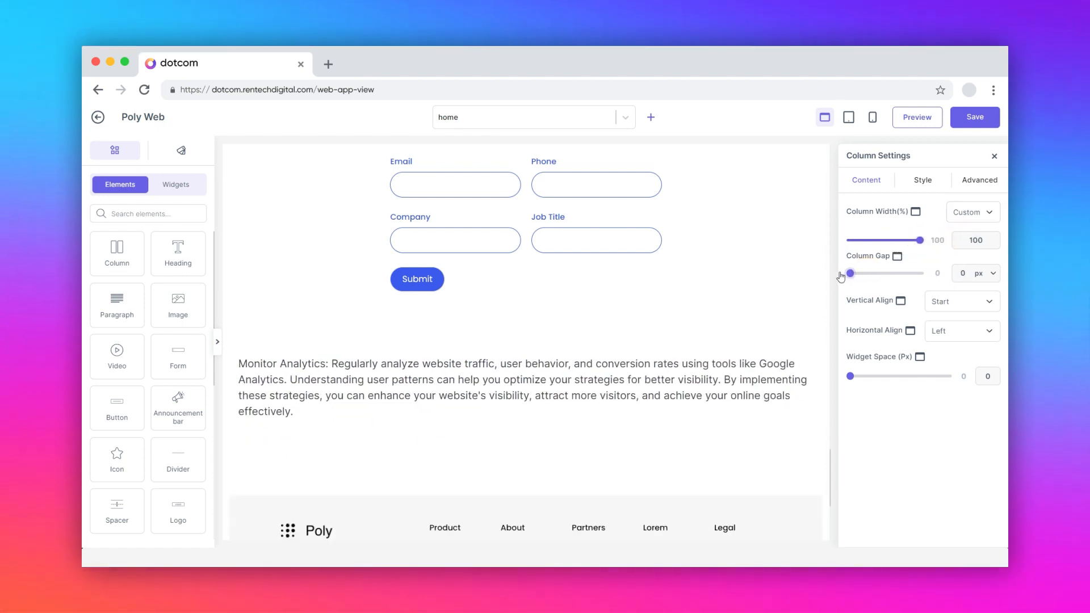
mouse_move(849, 377)
left_mouse_down()
mouse_move(877, 377)
mouse_move(849, 376)
left_mouse_up()
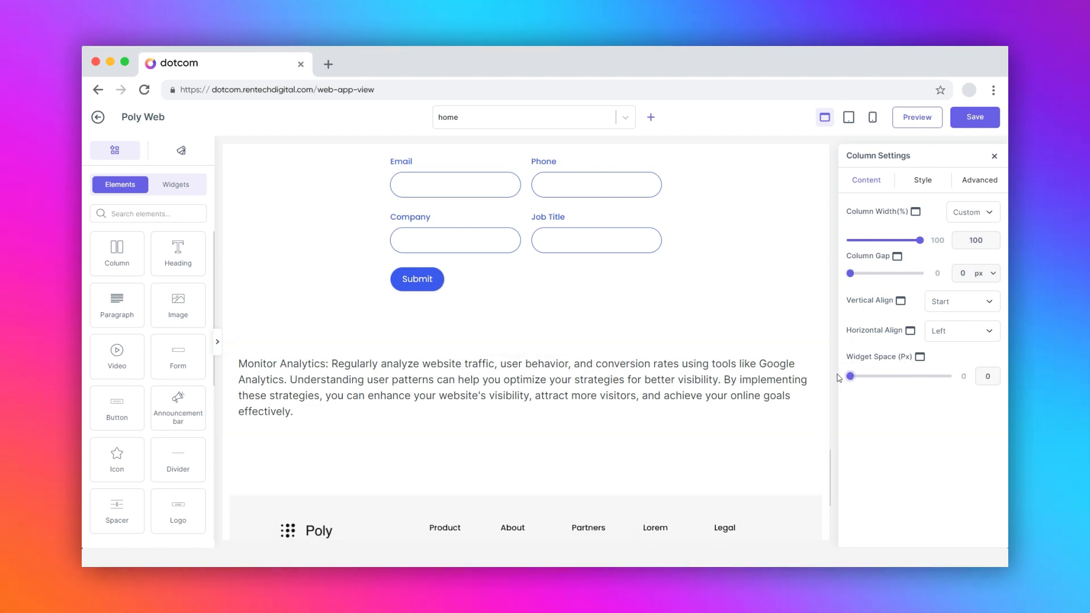
Examine the column's background and border styles, its margin and padding, and its visibility options
left_click(920, 182)
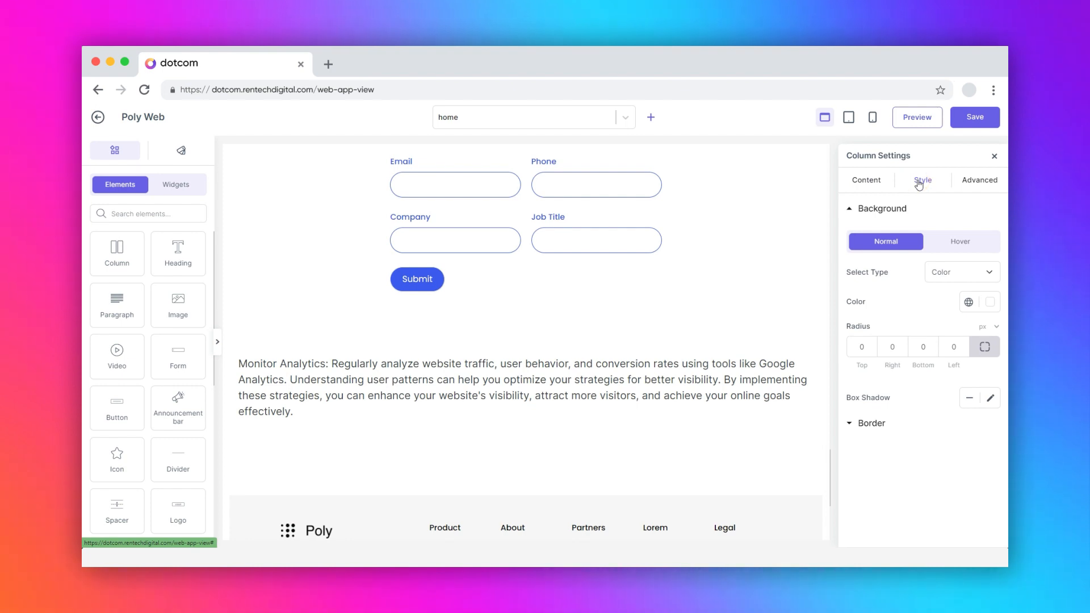
left_click(959, 241)
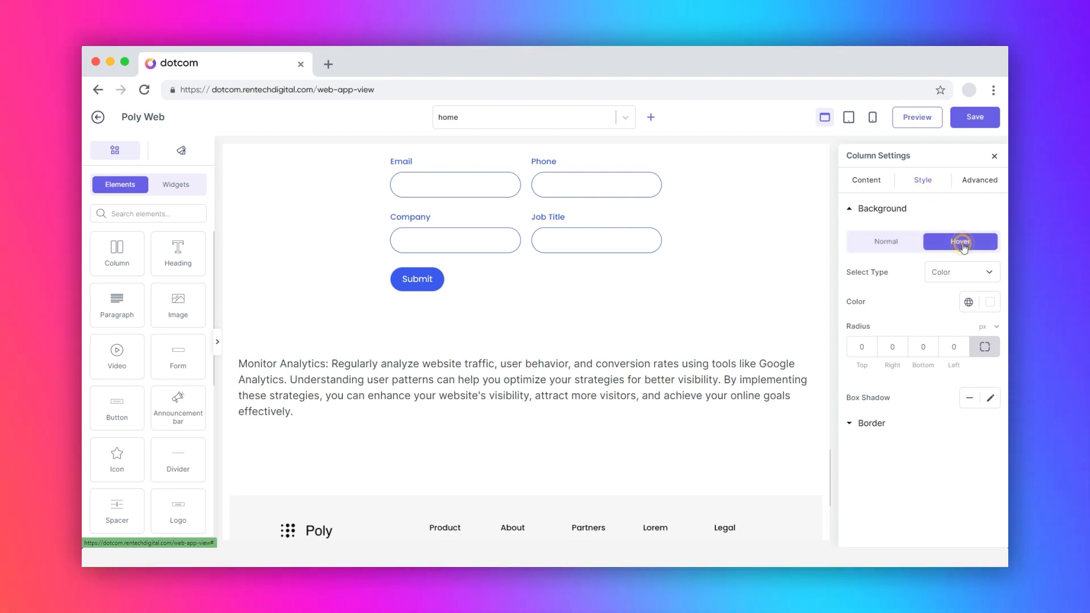
left_click(880, 244)
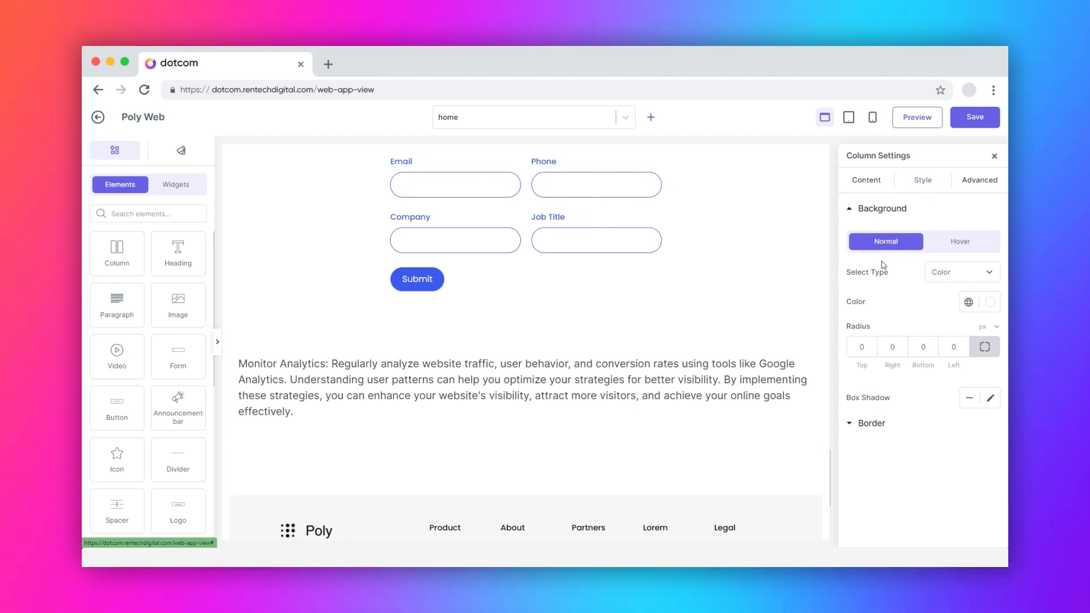
left_click(858, 424)
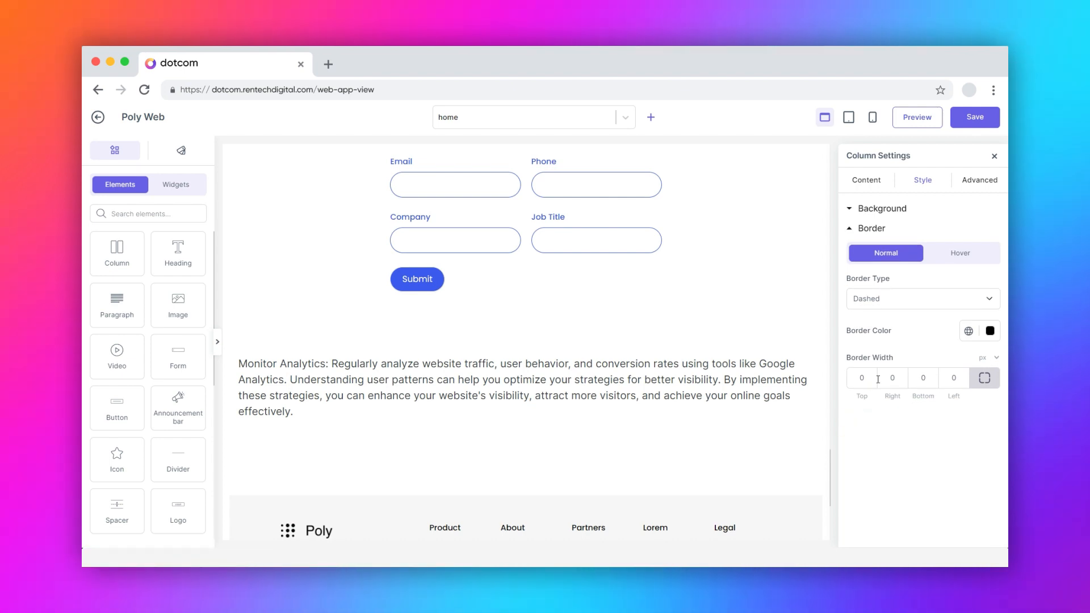
left_click(970, 187)
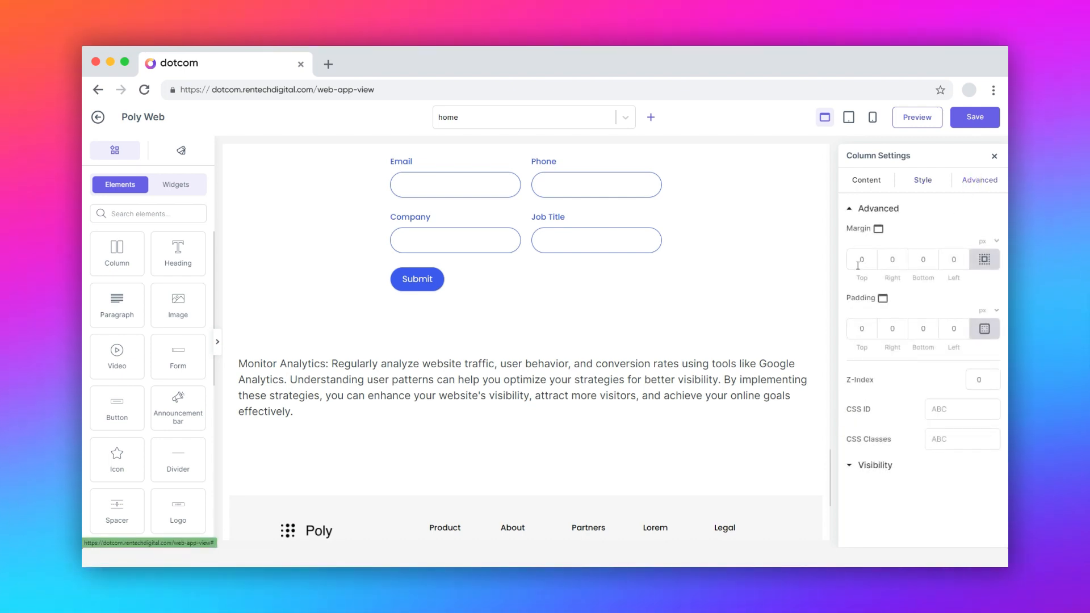
left_click(852, 466)
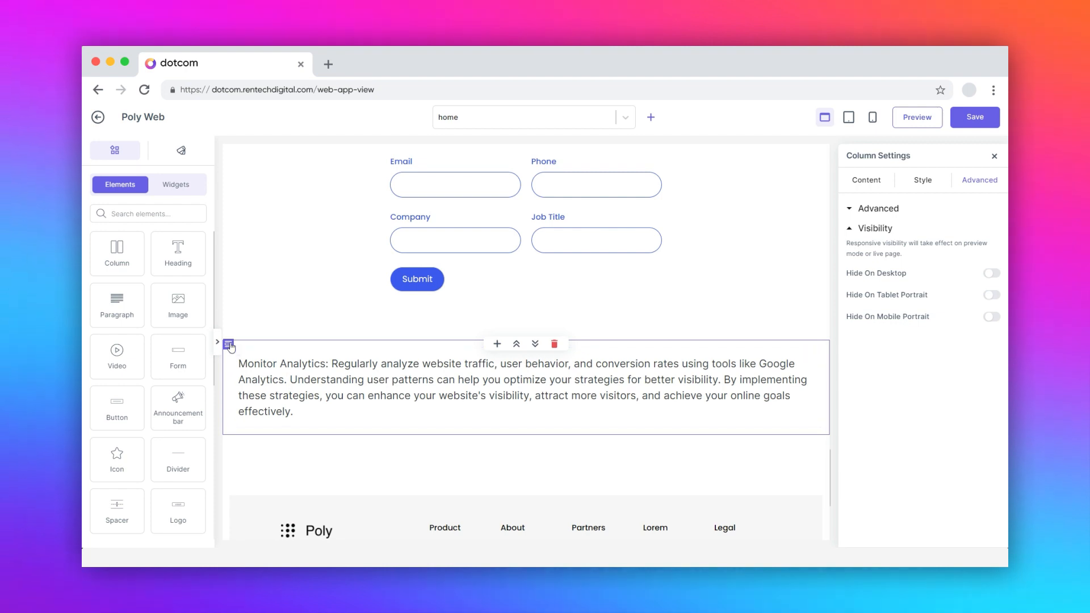
Set the row gap to 0 for the row containing the paragraph, keeping its custom width at 100%
left_click(229, 345)
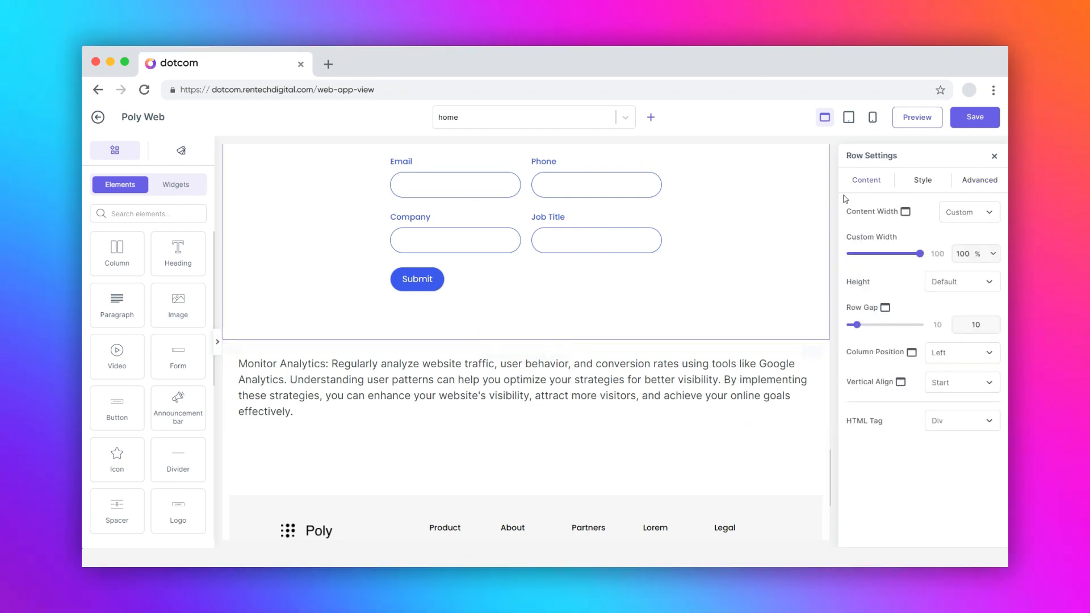
left_click(878, 179)
left_click(920, 178)
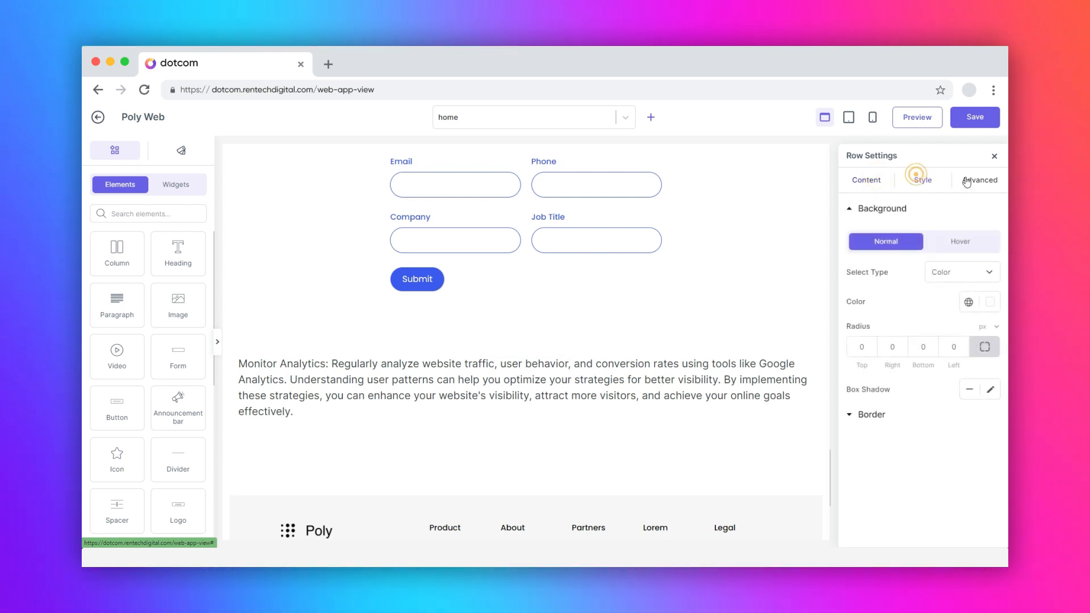
left_click(977, 177)
left_click(867, 179)
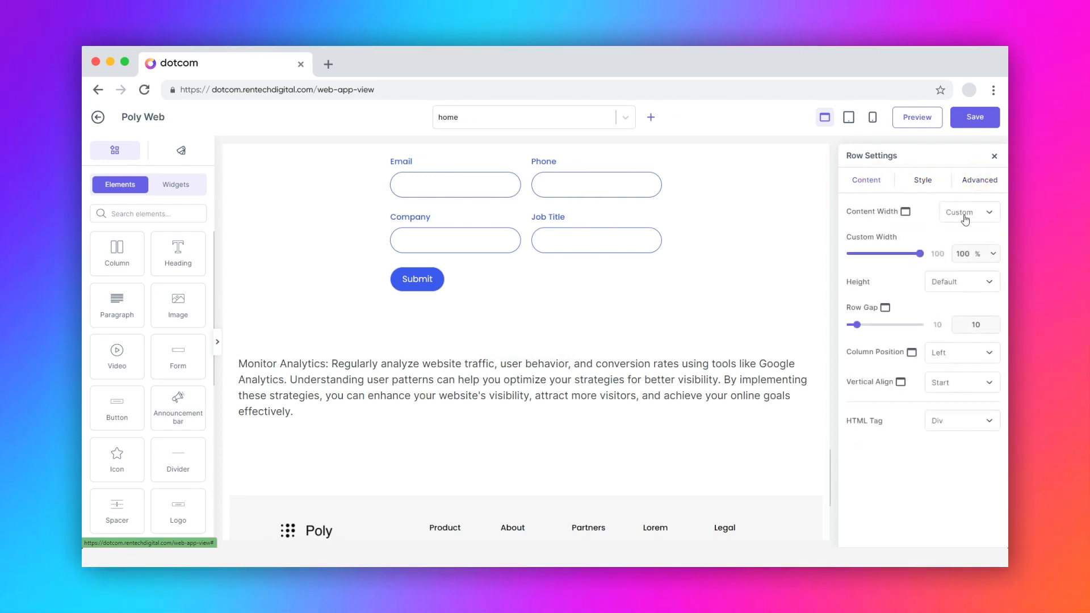
mouse_move(918, 256)
left_mouse_down()
mouse_move(891, 254)
mouse_move(933, 258)
left_mouse_up()
mouse_move(861, 328)
left_mouse_down()
mouse_move(887, 334)
mouse_move(850, 329)
left_mouse_up()
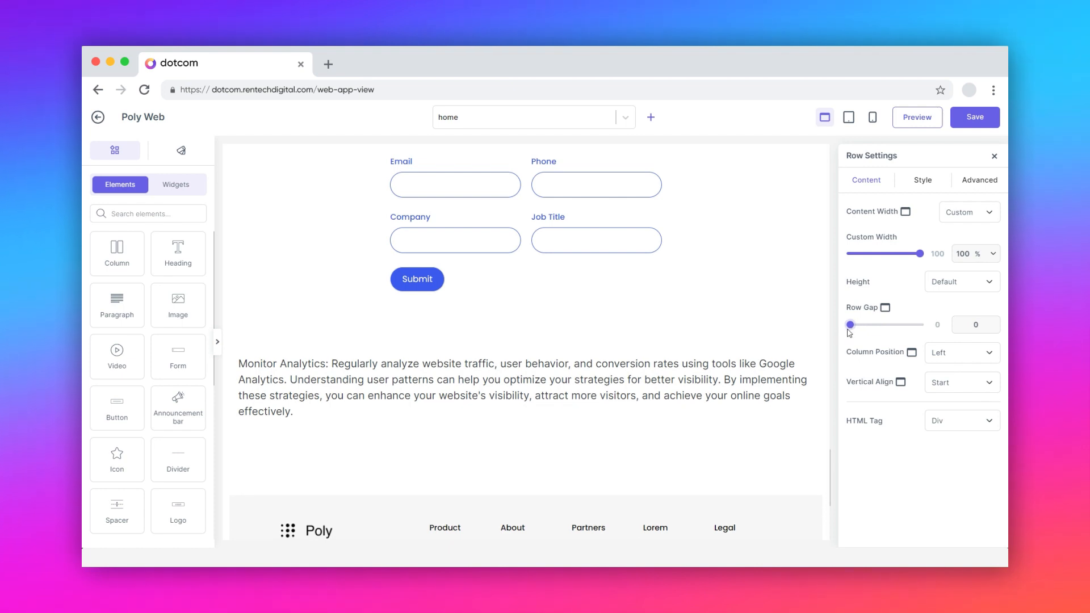
Try Center as the row's vertical alignment, and set it back to Start
left_click(939, 382)
left_click(941, 398)
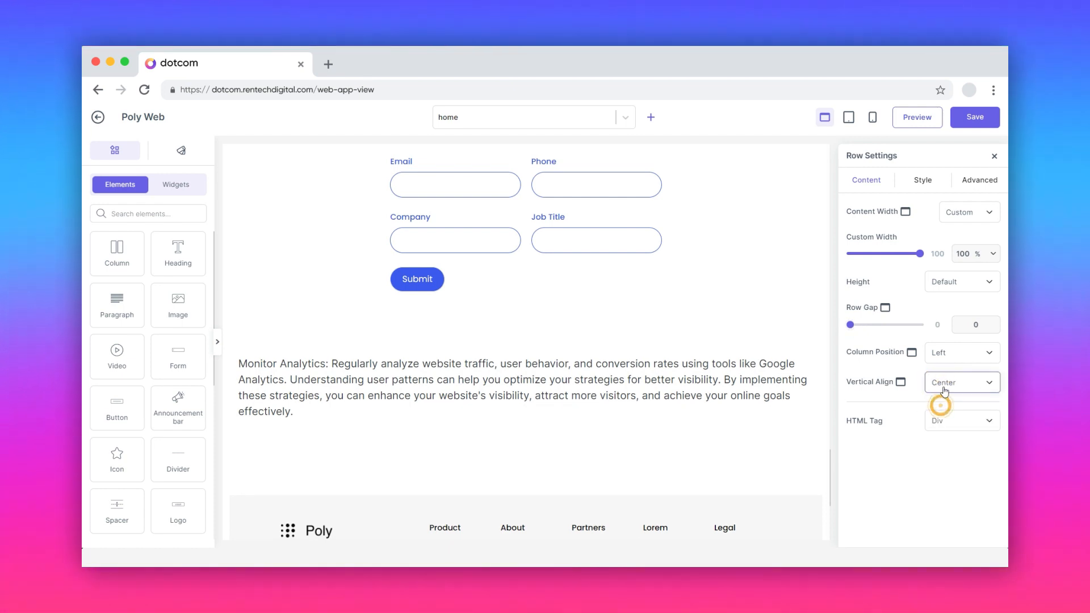
left_click(942, 382)
left_click(946, 398)
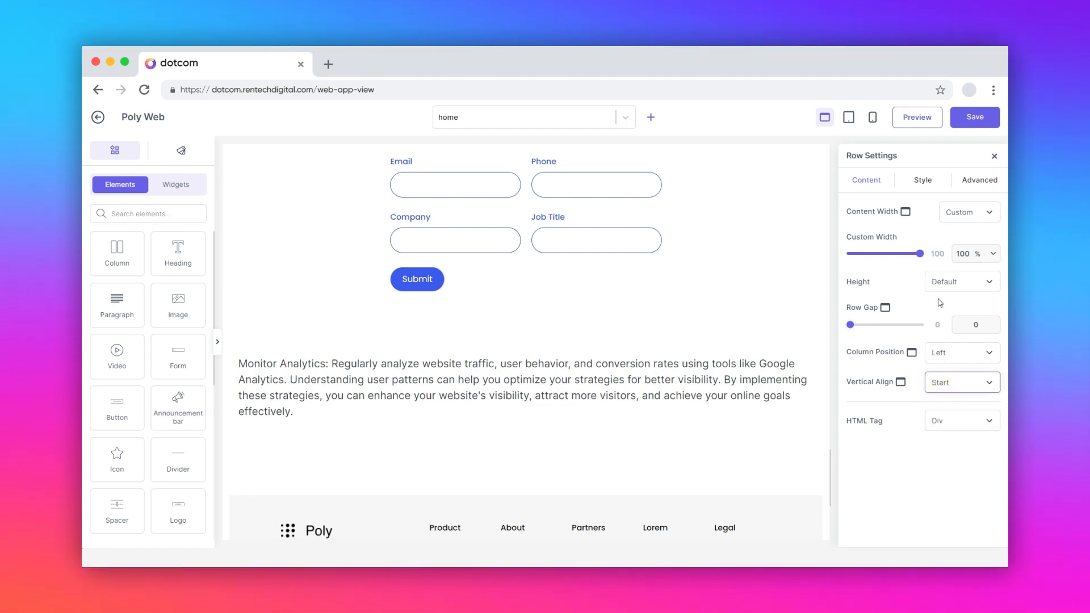
Examine the row's background and border styles for normal and hover, and its Sticky and Z-Index settings
left_click(932, 184)
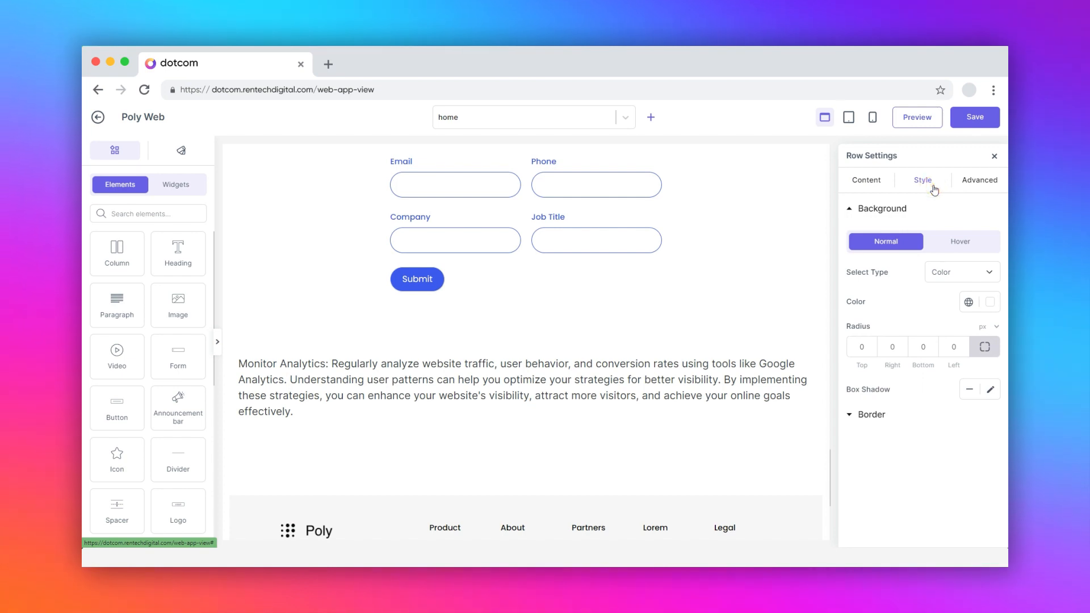
left_click(966, 242)
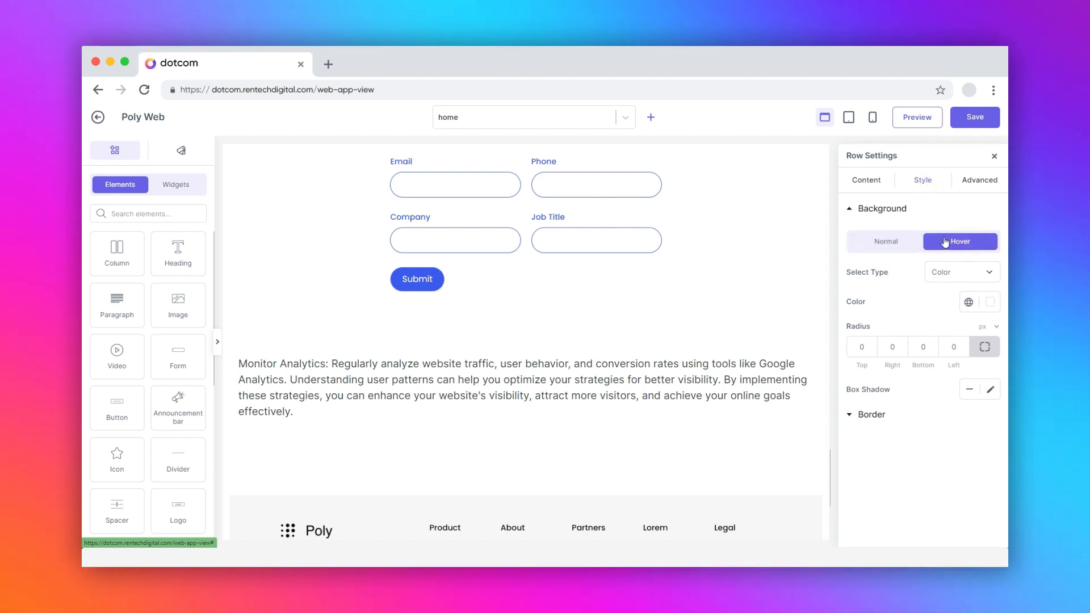
left_click(892, 249)
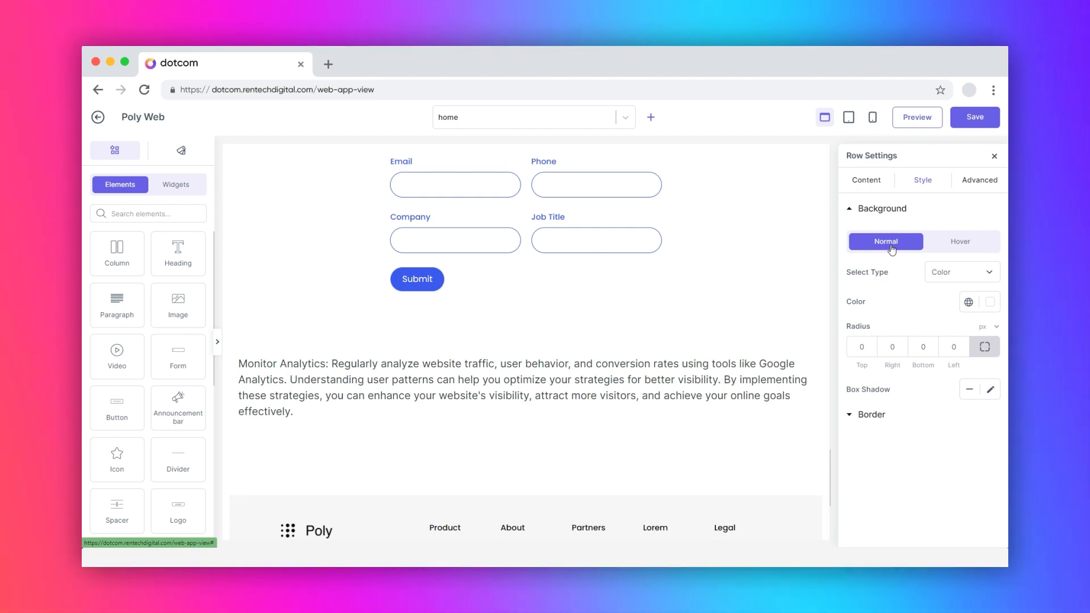
left_click(850, 412)
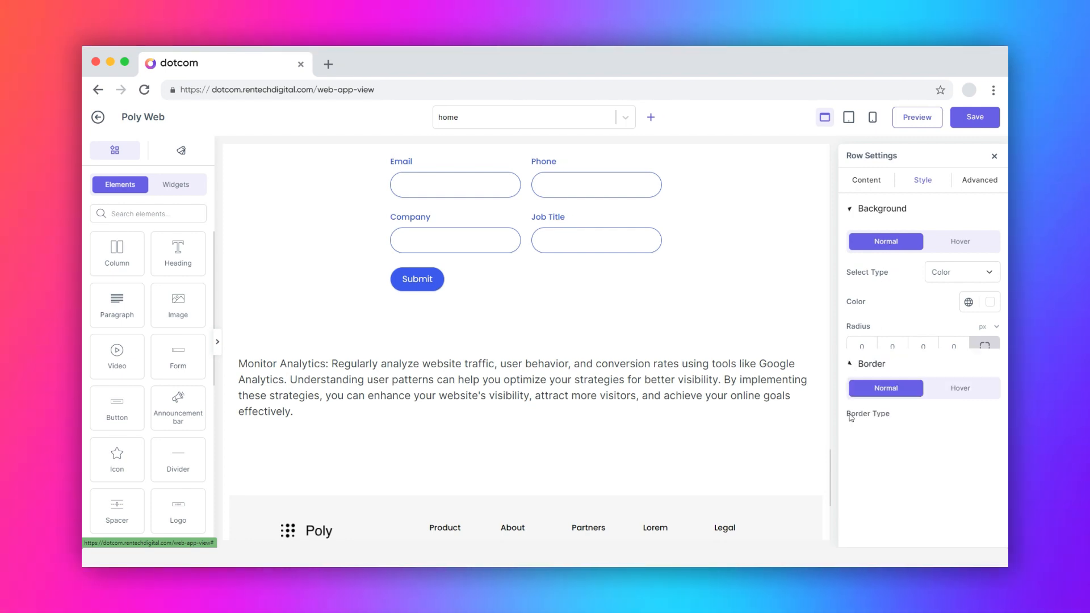
left_click(972, 180)
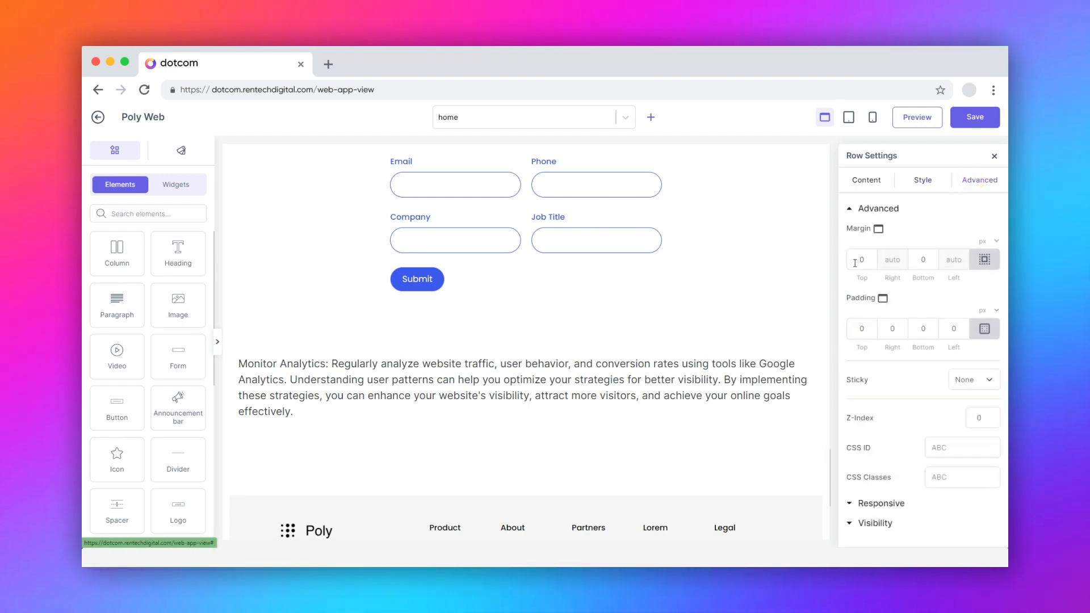
left_click(958, 386)
left_click(962, 391)
left_click(979, 417)
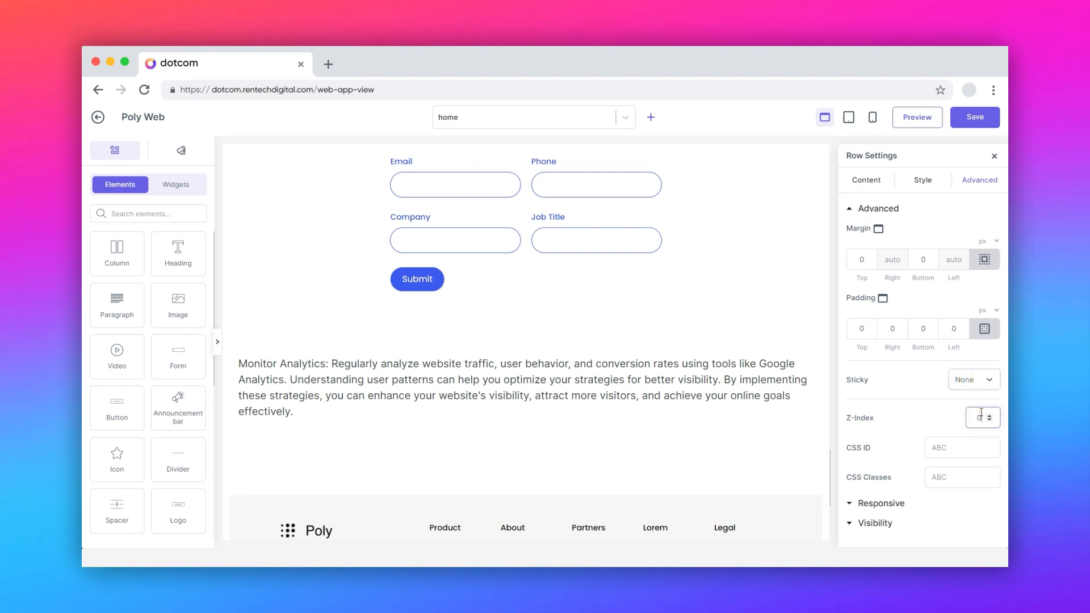
Enable Reverse Columns for mobile and tablet in the row's responsive settings, and check its visibility options
left_click(858, 503)
left_click(991, 247)
left_click(849, 286)
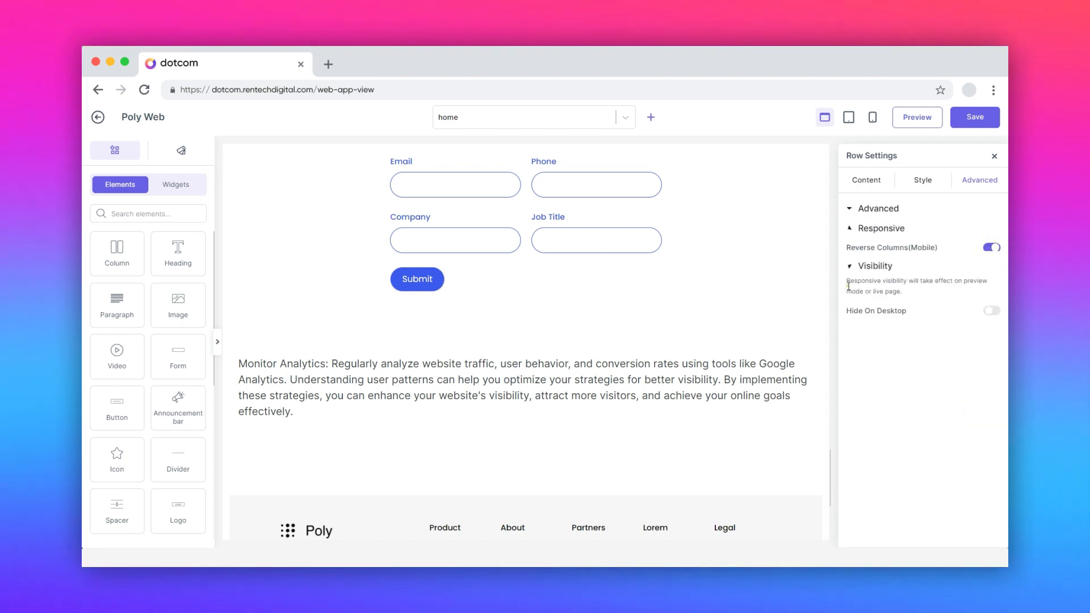
left_click(850, 230)
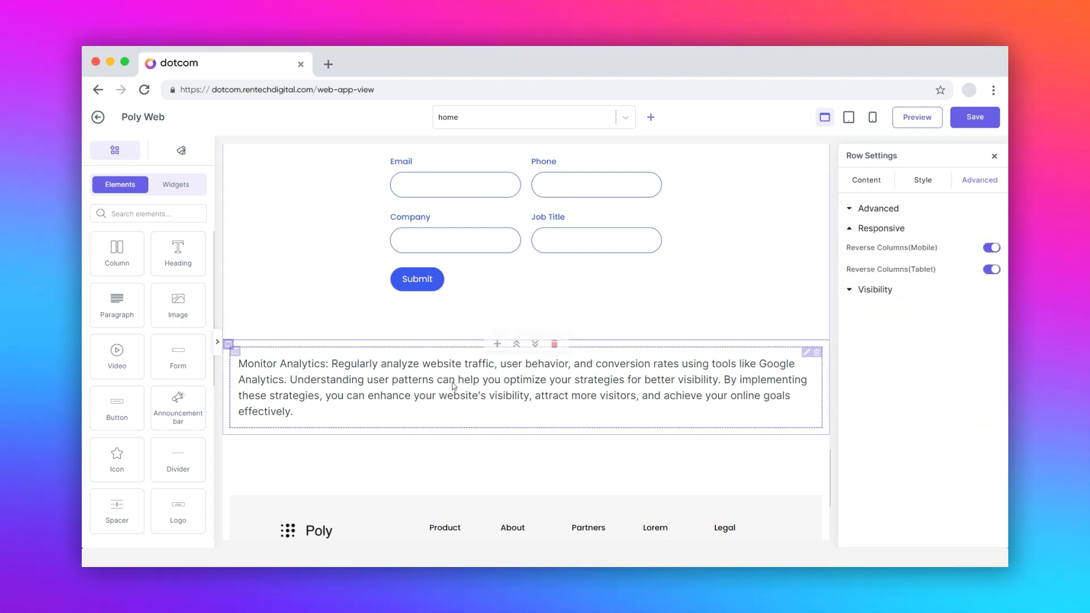
Review the row's available actions without applying any, and save the home page
left_click(228, 344)
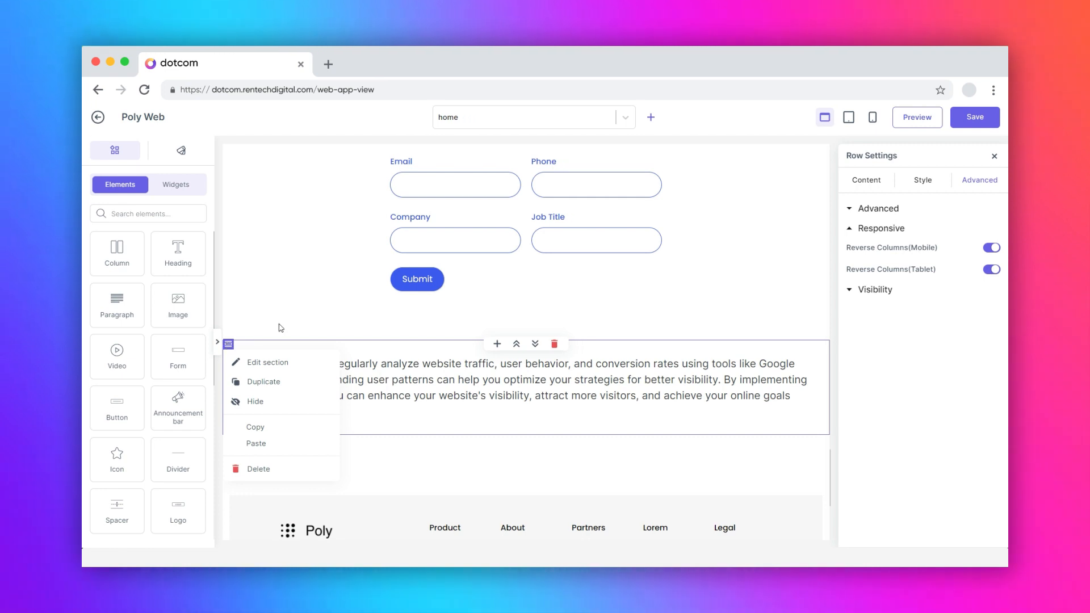
left_click(974, 118)
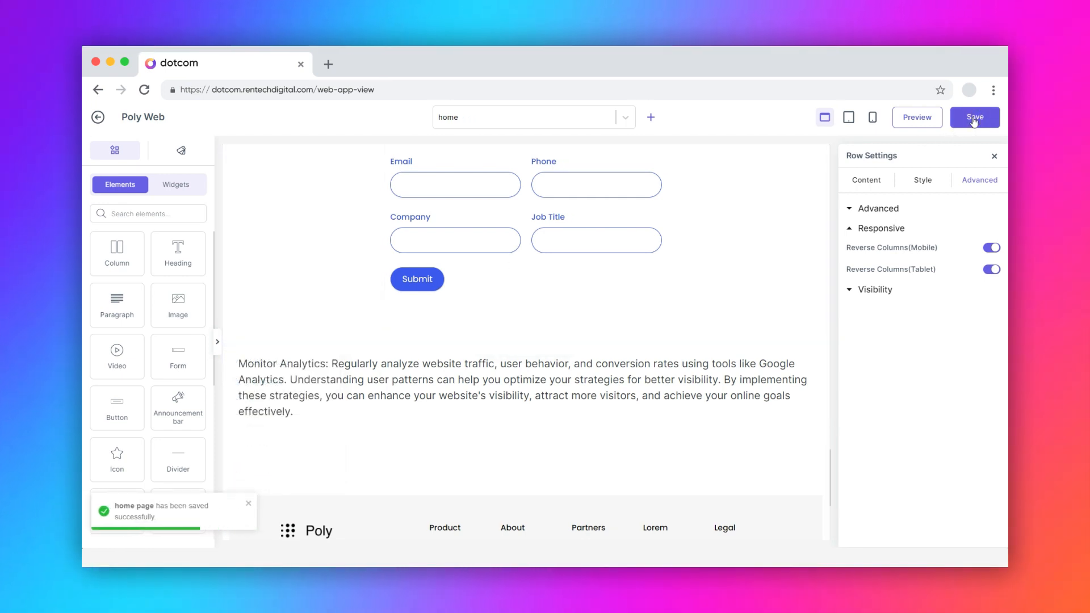
Preview the home page and examine the paragraphs in the Data You Can Trust, Understand Your Users Better and About sections
left_click(933, 118)
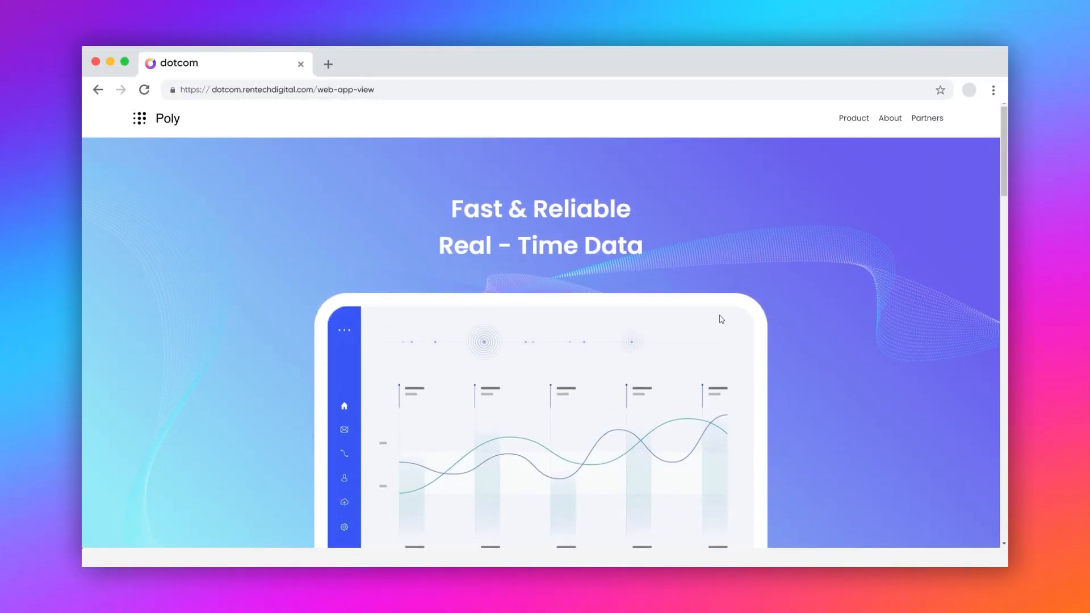
scroll(721, 320, "down", 10)
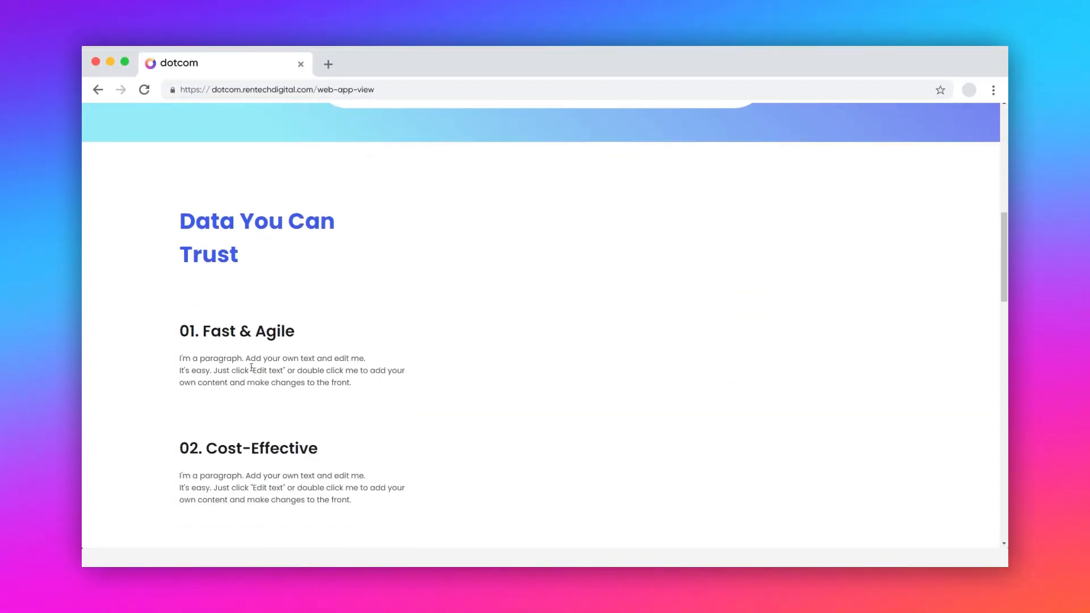
left_click_drag(180, 359, 293, 380)
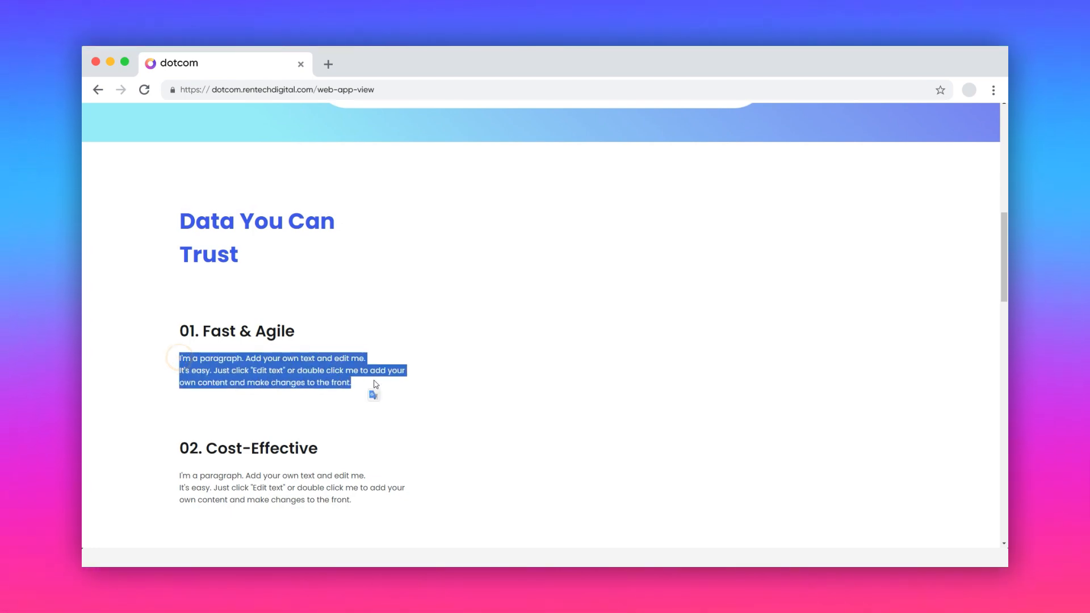
scroll(374, 384, "down", 9)
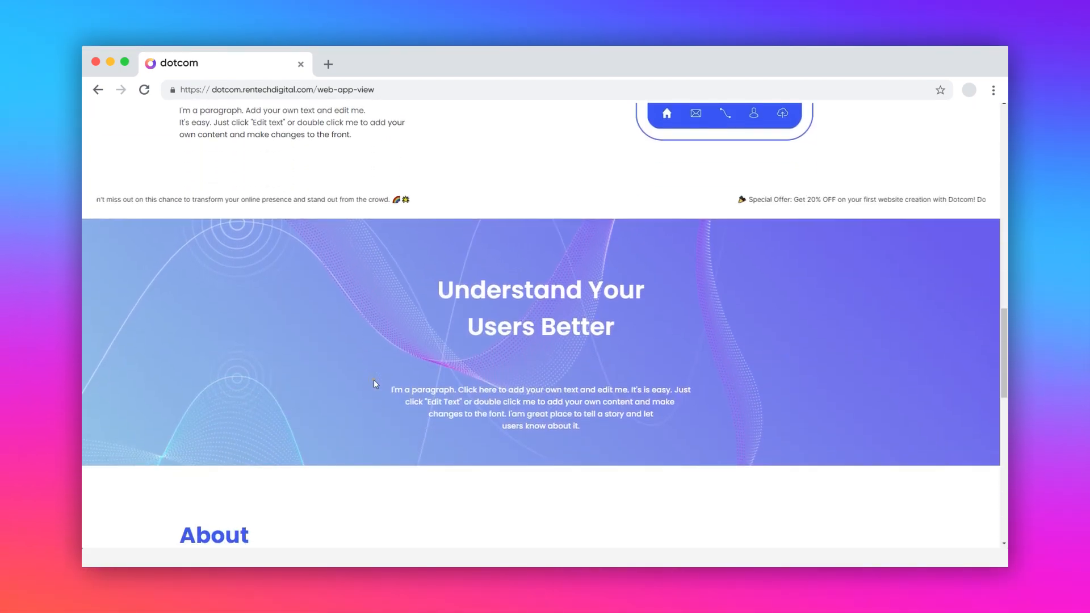
scroll(374, 384, "down", 5)
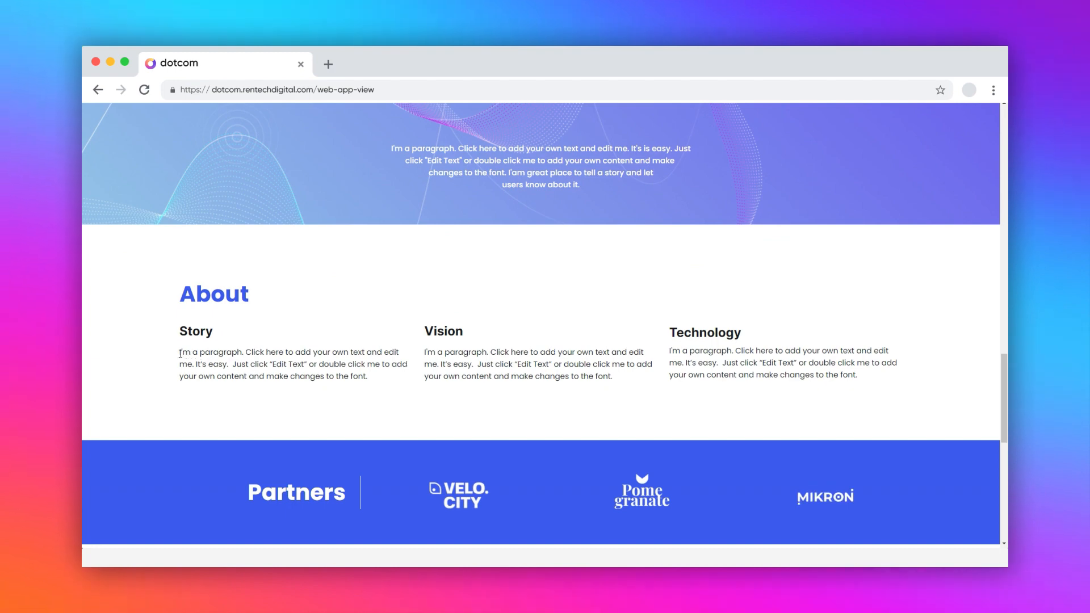
left_click_drag(208, 357, 379, 375)
left_click_drag(672, 349, 866, 380)
left_click(881, 378)
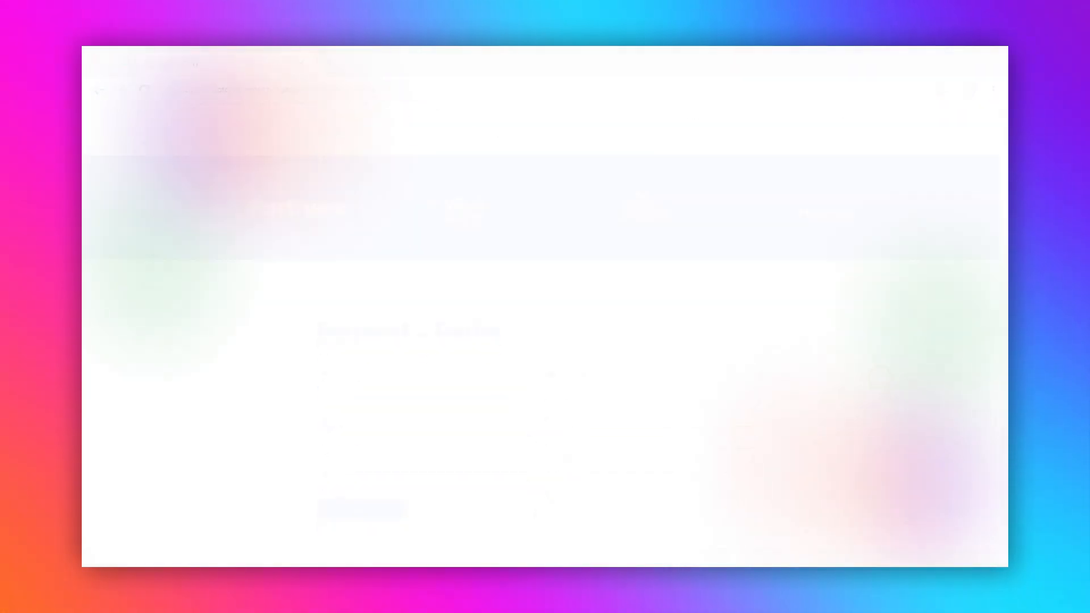